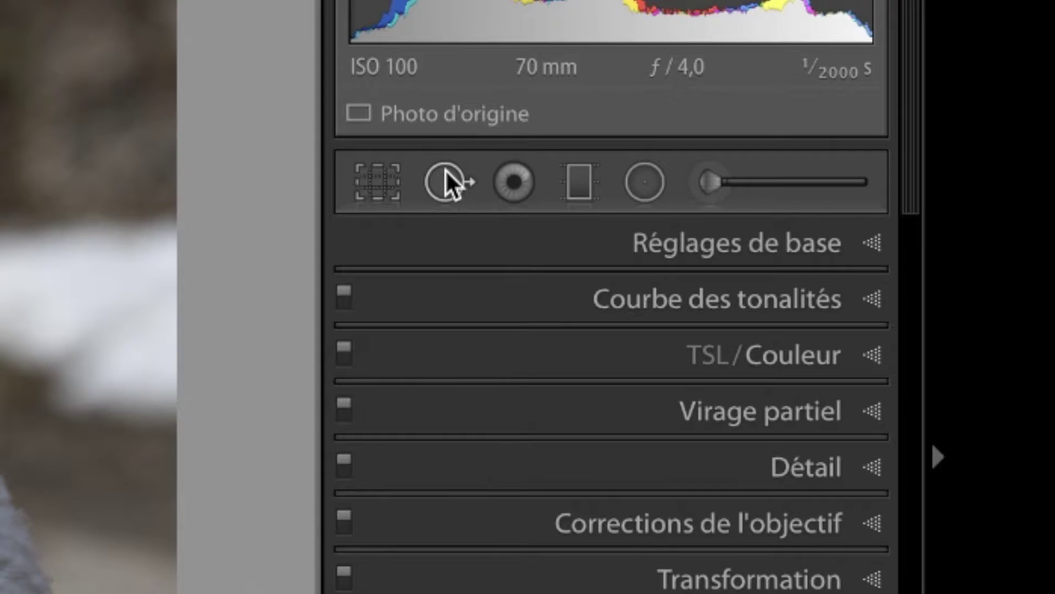
Step: Activate the spot removal tool and set its brush size to 85
left_click(447, 183)
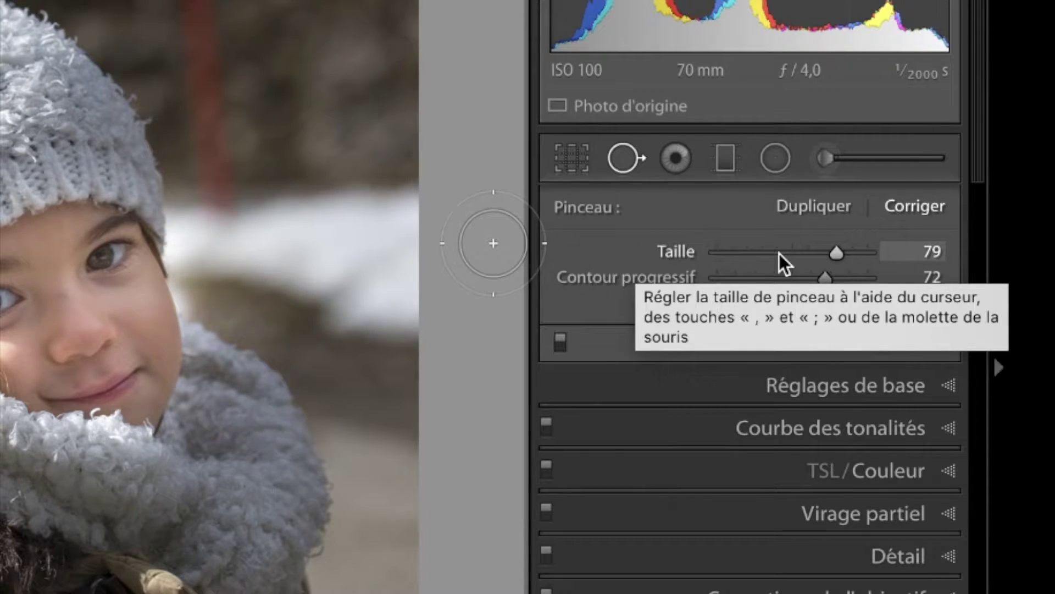
mouse_move(837, 254)
left_mouse_down()
mouse_move(737, 252)
mouse_move(849, 253)
left_mouse_up()
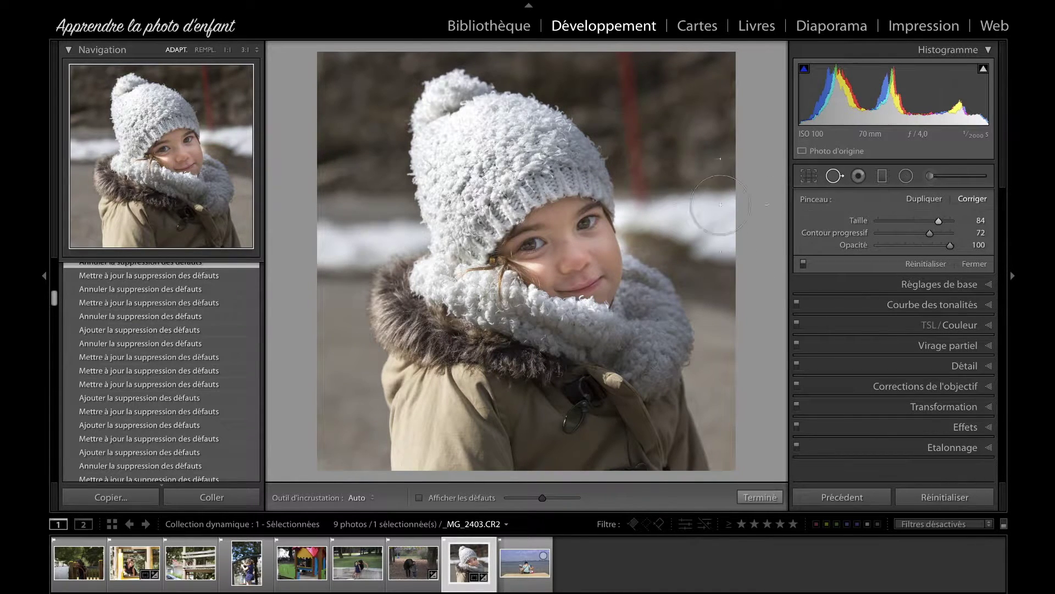
scroll(721, 205, "up", 1)
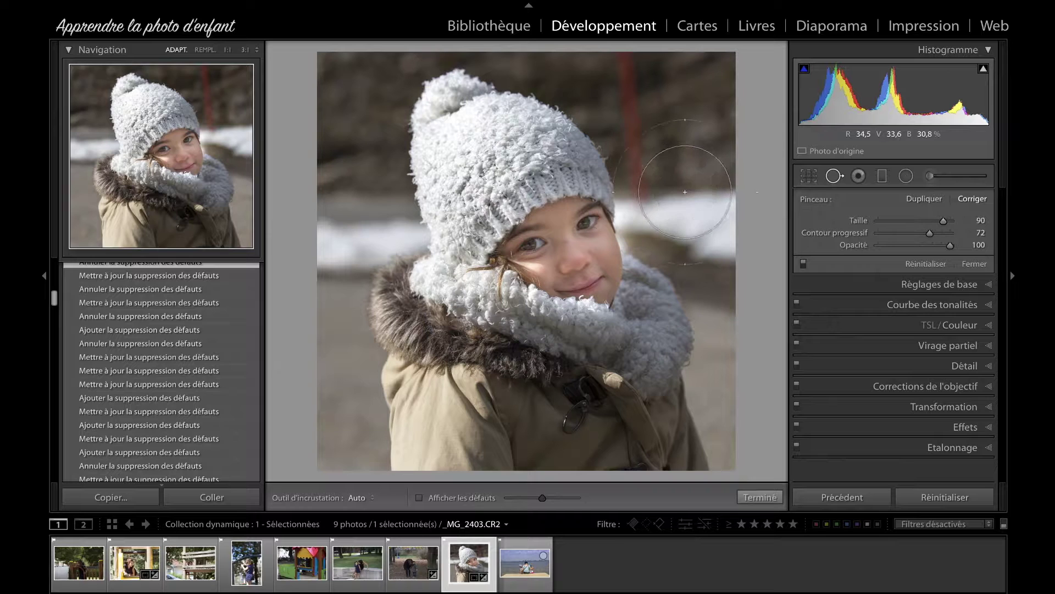
scroll(685, 192, "up", 2)
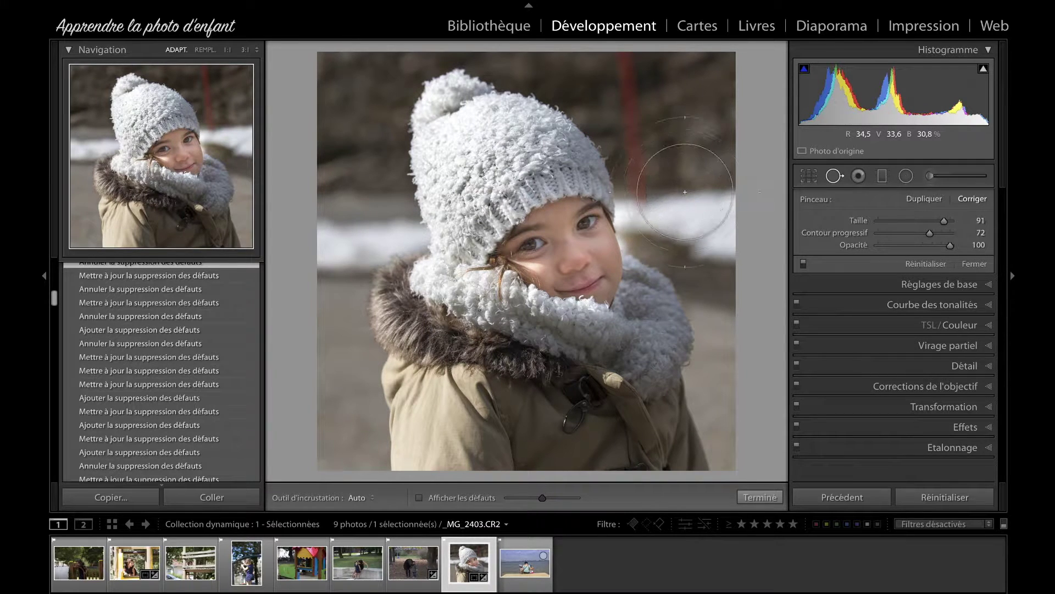
scroll(685, 192, "down", 1)
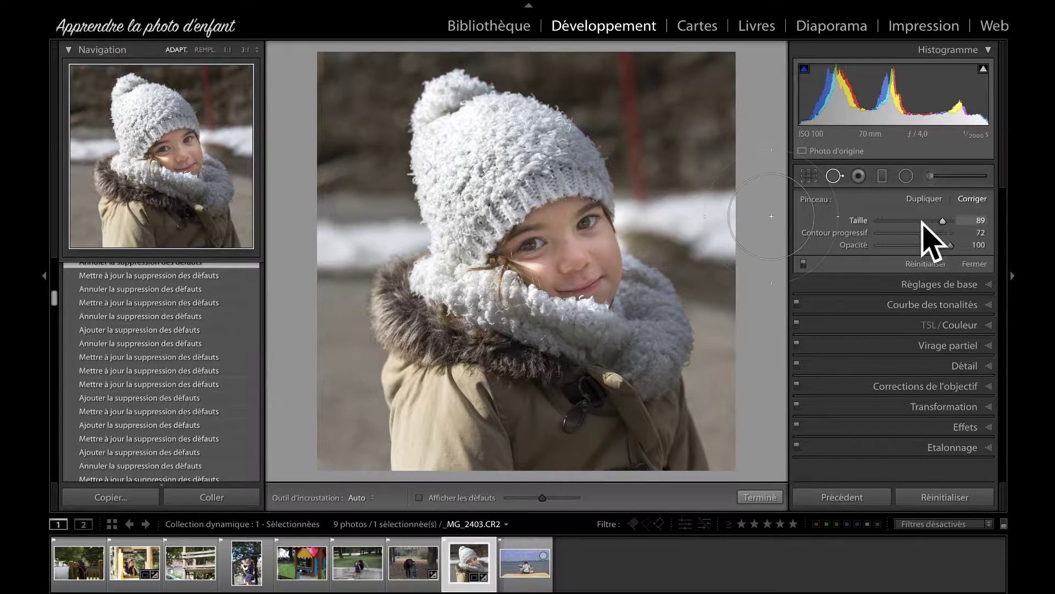
scroll(714, 165, "down", 2)
scroll(920, 233, "up", 2)
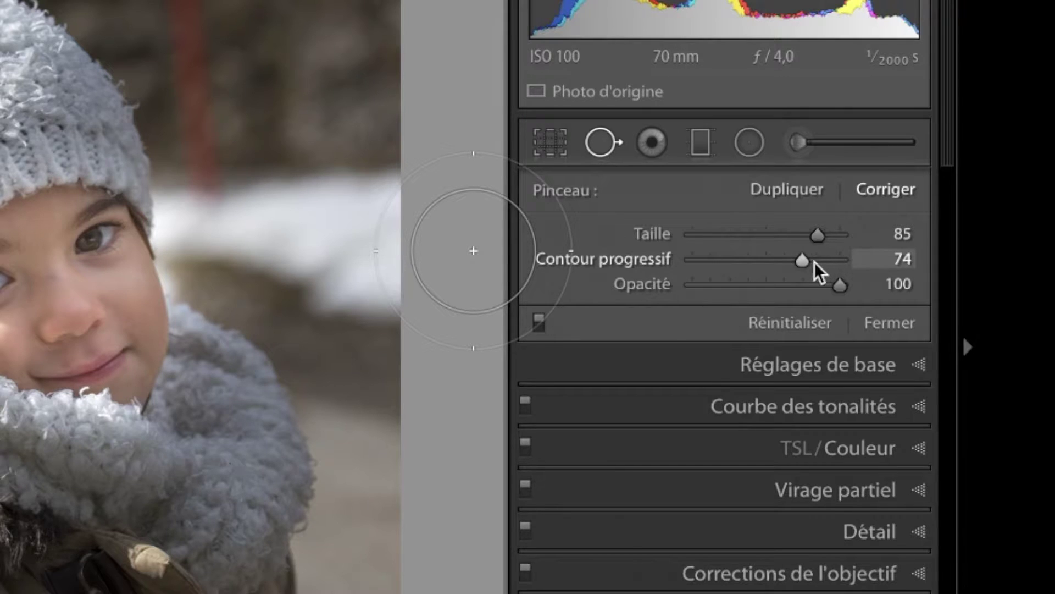
Step: Set the spot removal brush's Contour progressif to 70 and its size to 79, and choose the Dupliquer mode
left_click_drag(811, 261, 855, 262)
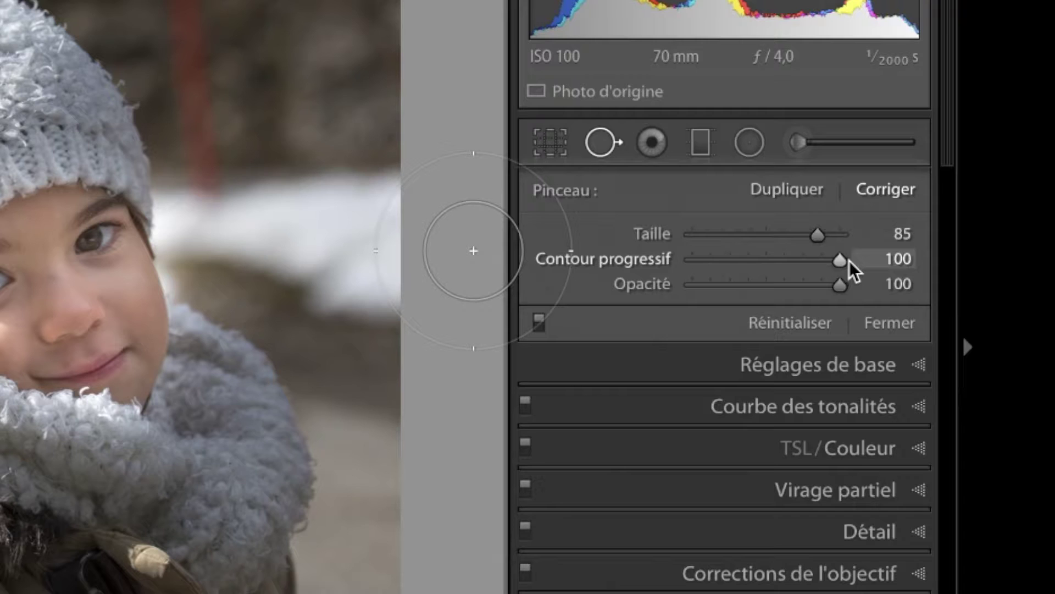
mouse_move(849, 262)
left_mouse_down()
mouse_move(686, 263)
mouse_move(809, 263)
mouse_move(802, 266)
left_mouse_up()
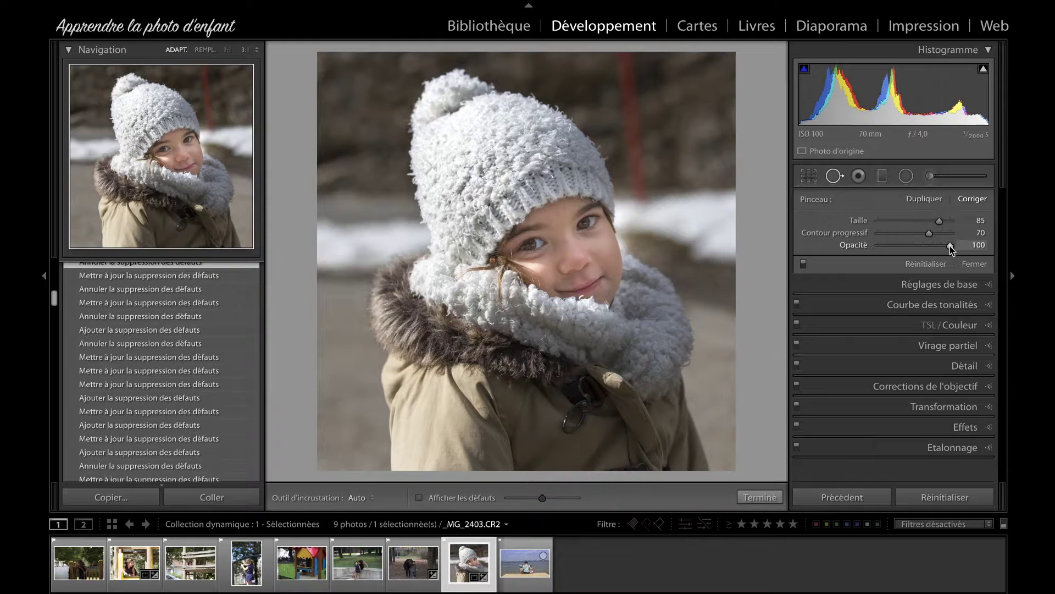
left_click_drag(934, 219, 932, 216)
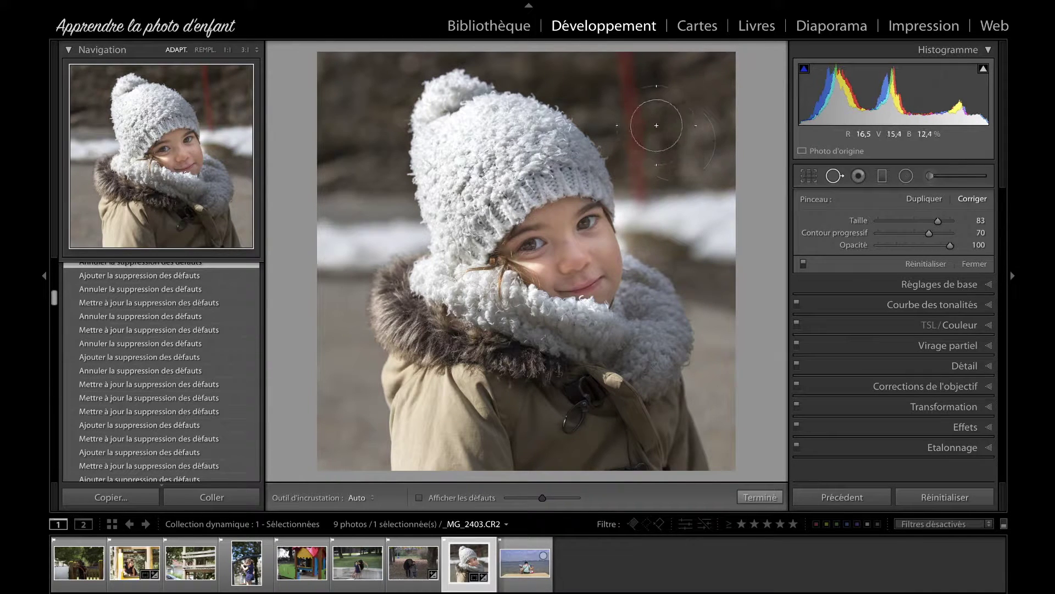
left_click(927, 198)
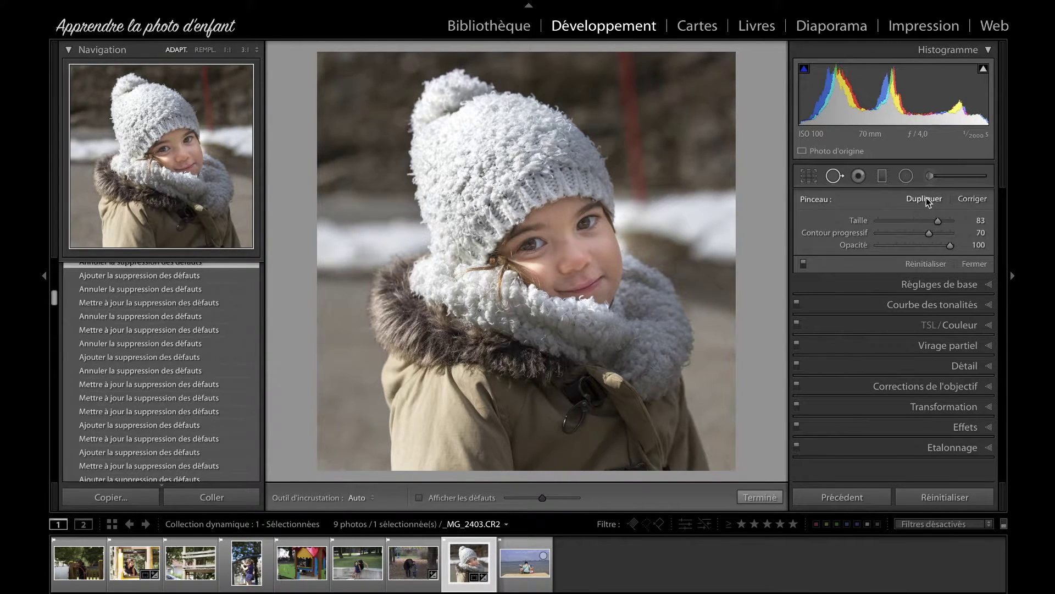
scroll(631, 85, "down", 2)
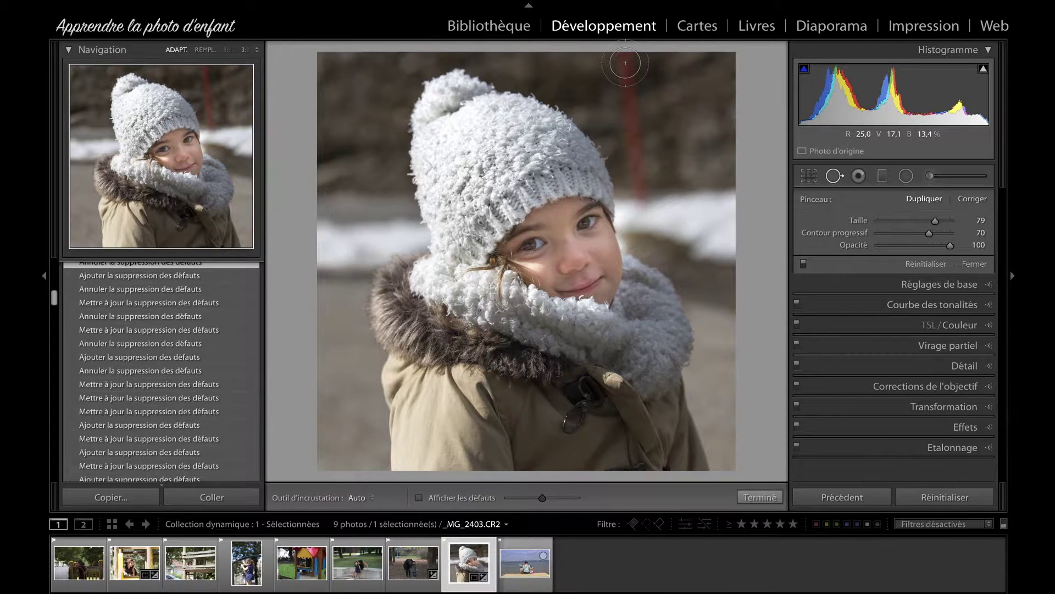
Step: Try cloning out the red post down to the snow from the wall area beside it, and delete that correction
left_click_drag(625, 63, 640, 190)
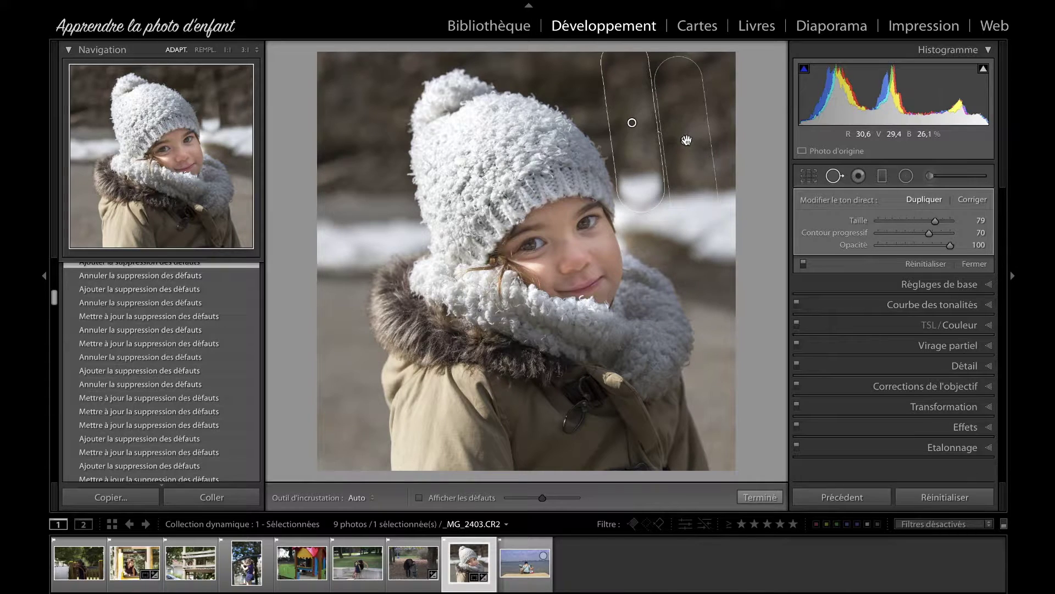
left_click_drag(687, 154, 692, 133)
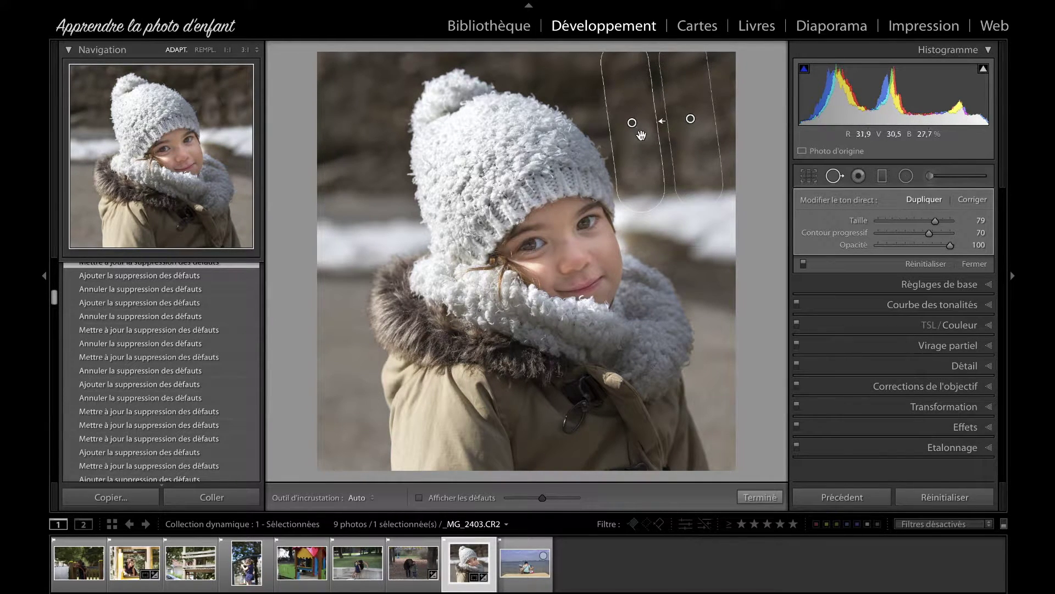
key("q")
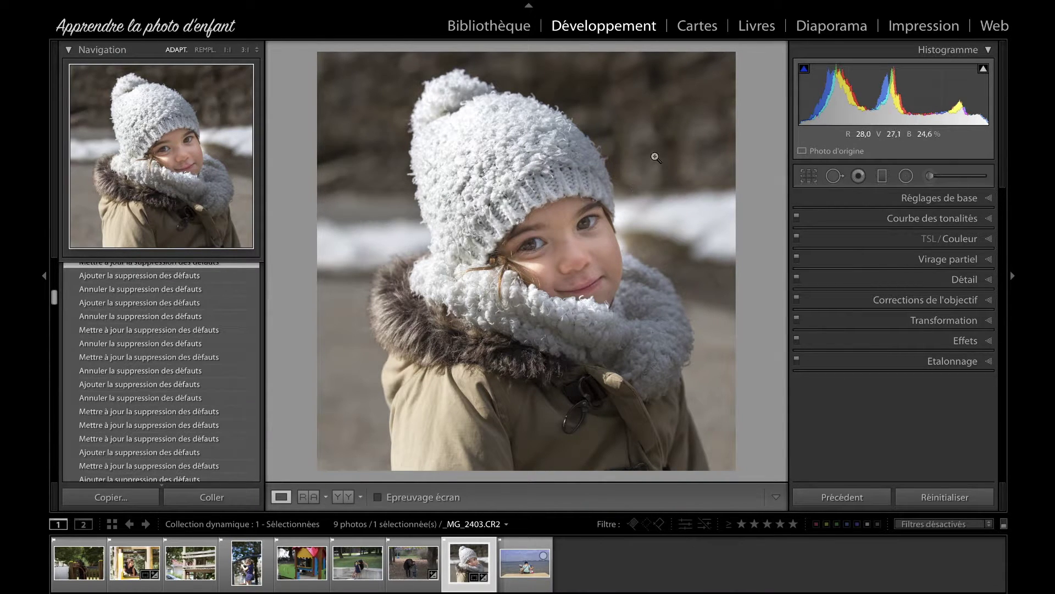
key("q")
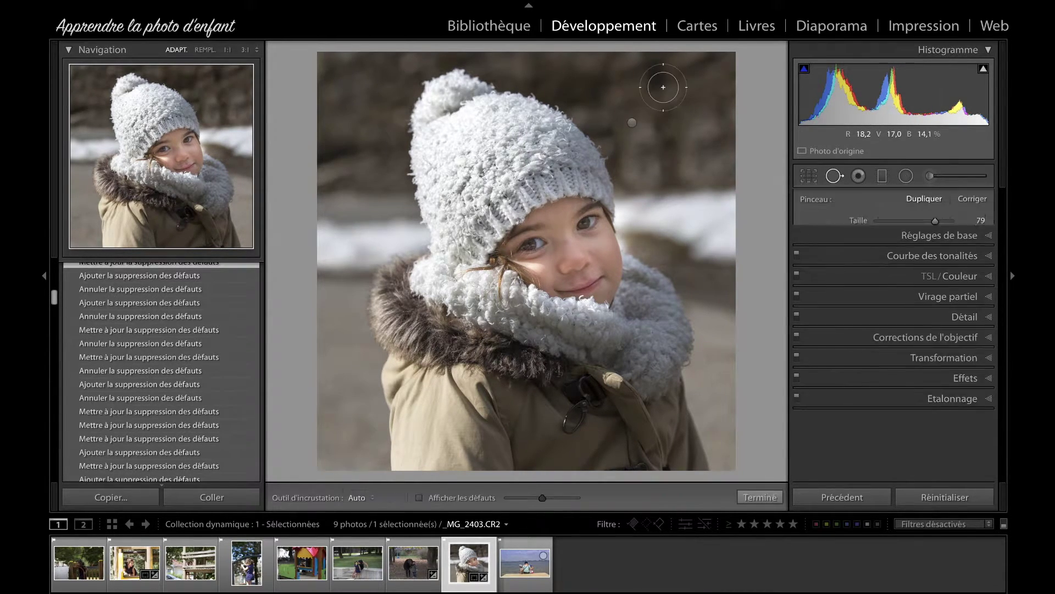
left_click(632, 124)
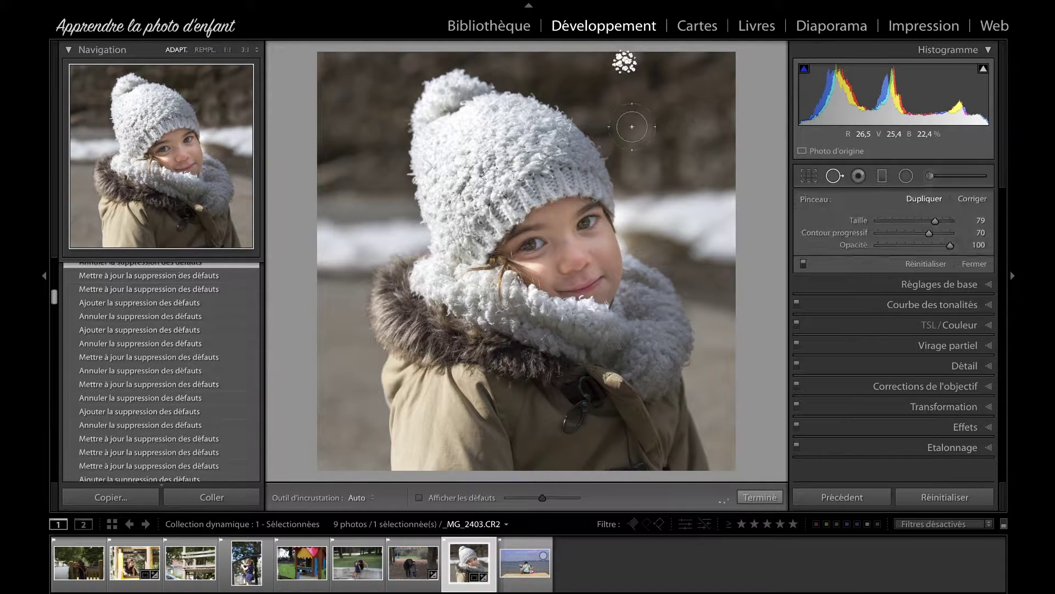
Step: Heal the whole red post in Corriger mode, placing the source over the wall area beside it
left_click(973, 199)
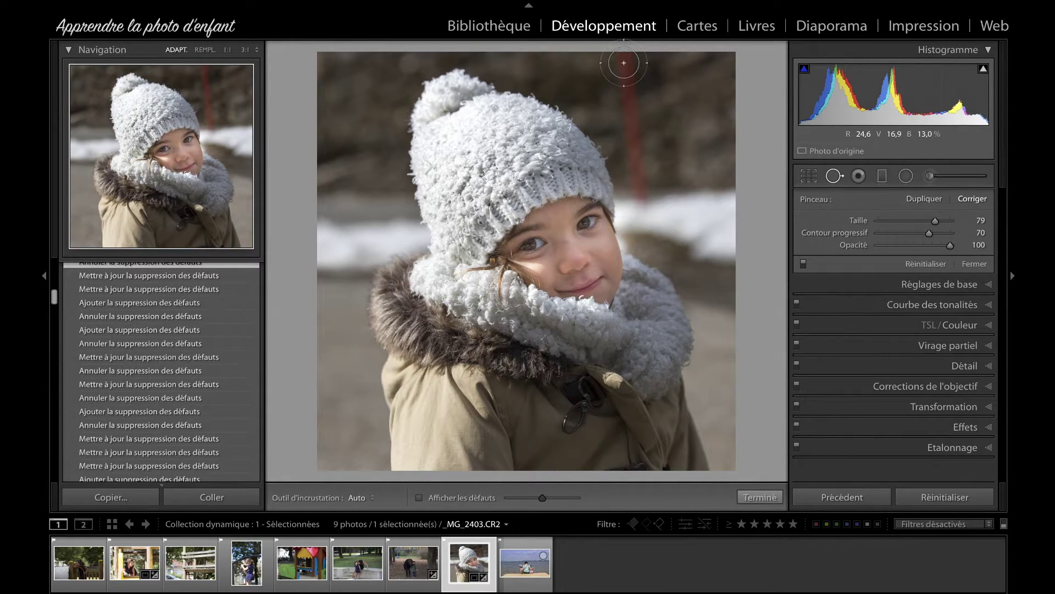
mouse_move(624, 63)
left_mouse_down()
mouse_move(640, 189)
mouse_move(654, 175)
left_mouse_up()
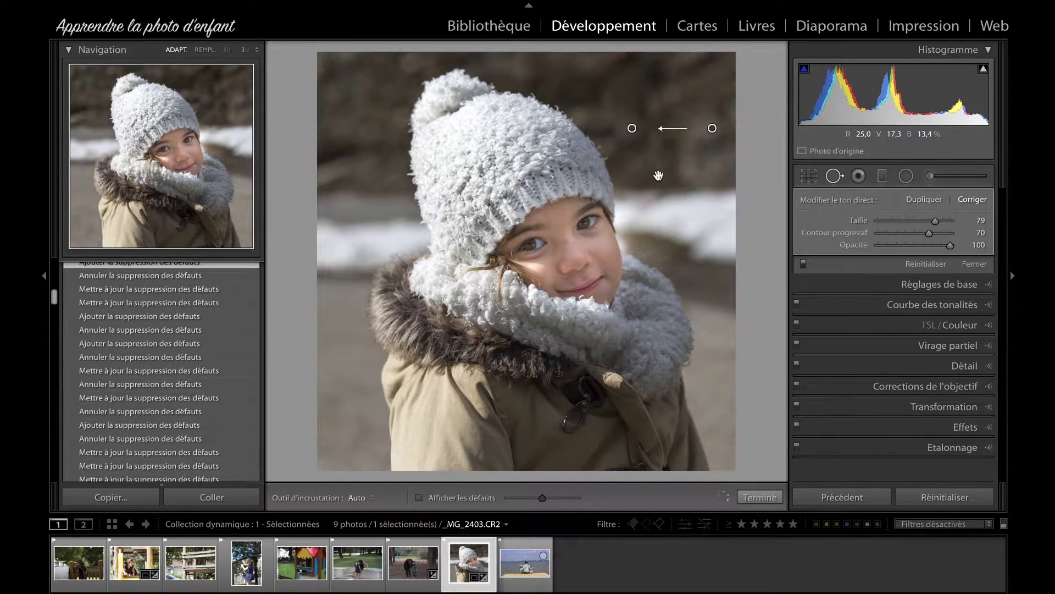
left_click_drag(713, 101, 708, 98)
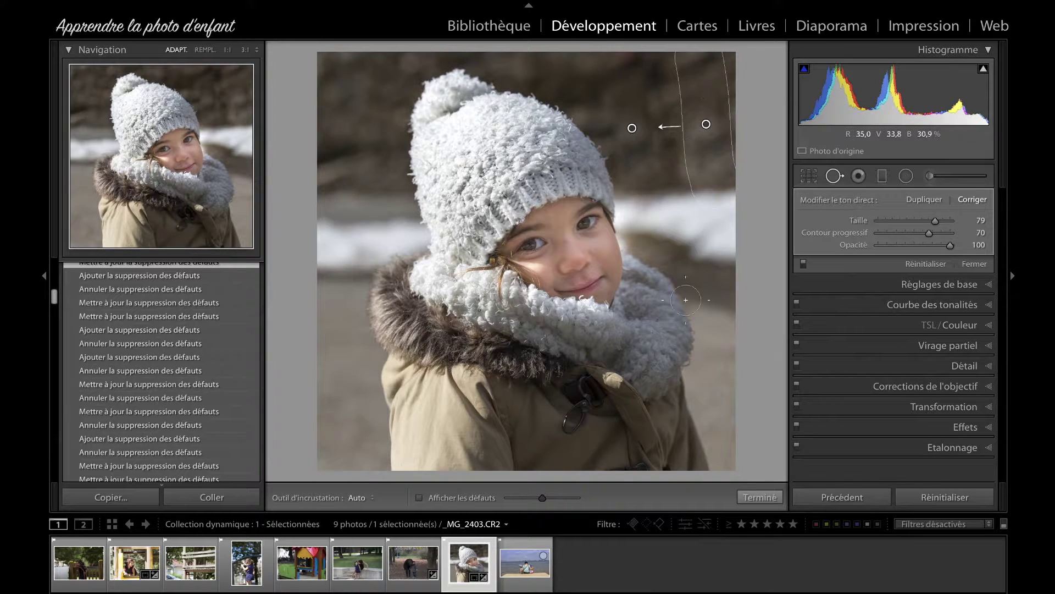
Step: Compare the photo with the spot removal tool closed and open, and delete the heal correction on the post
key("q")
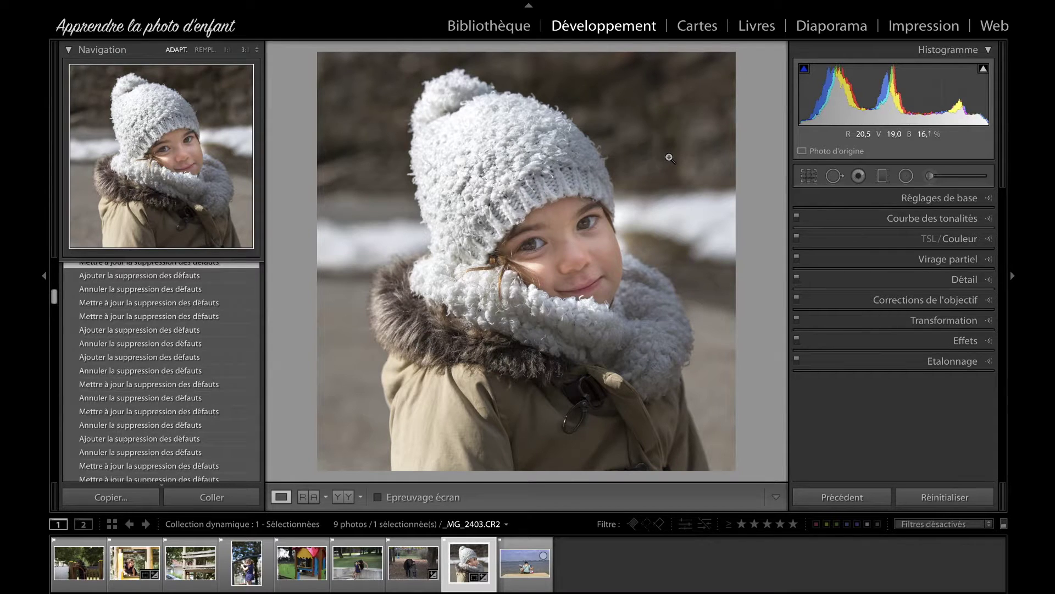
key("q")
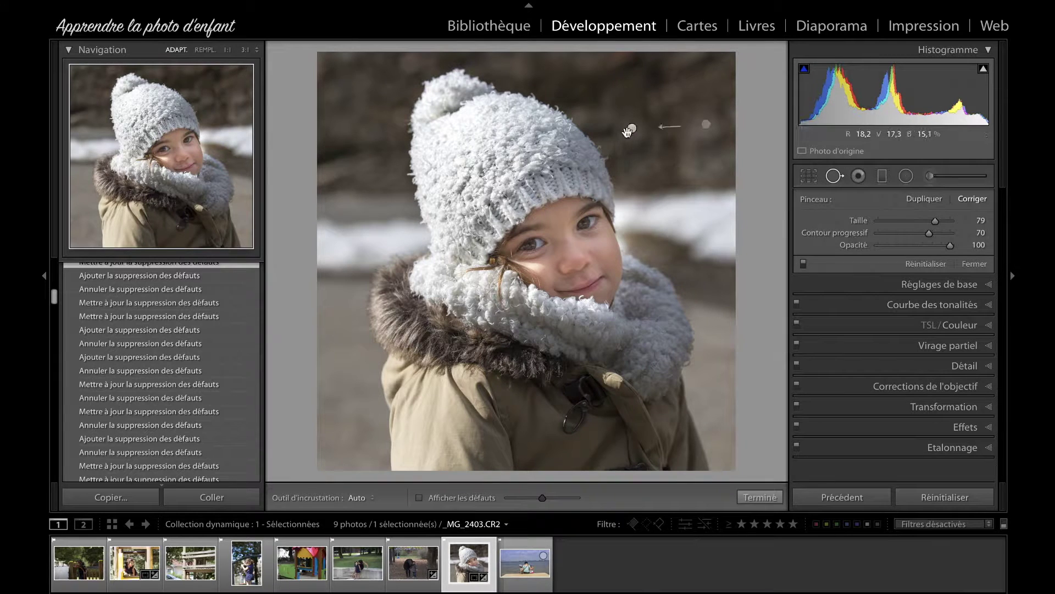
left_click_drag(631, 69, 639, 181)
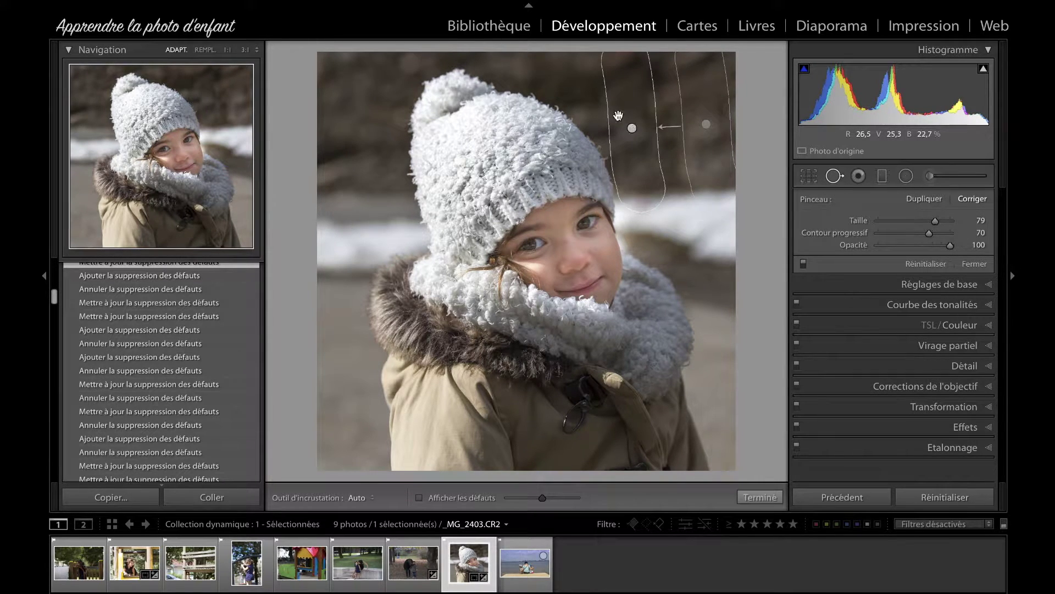
key("q")
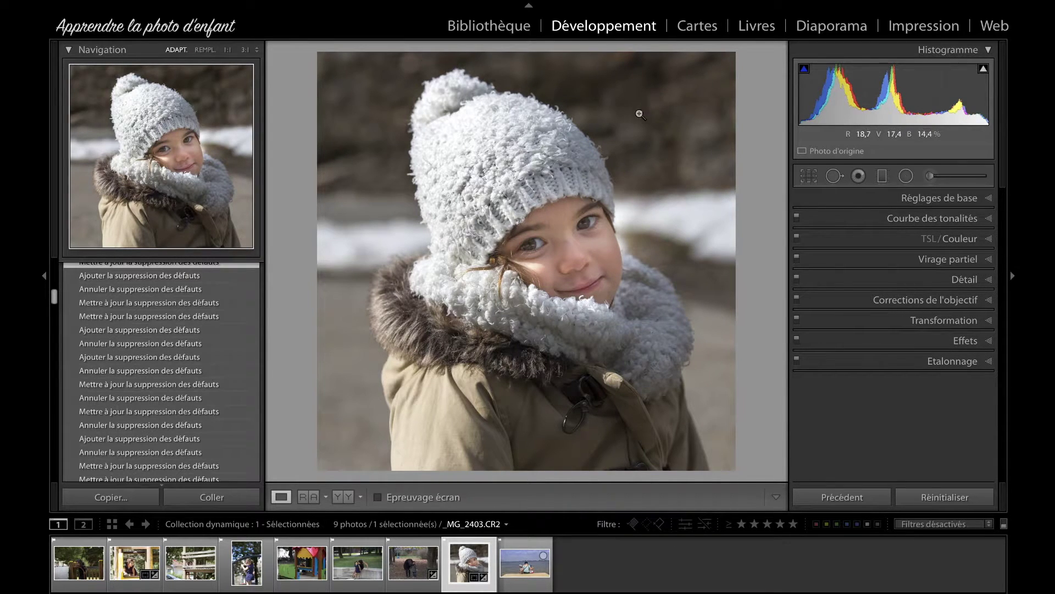
key("q")
left_click(634, 130)
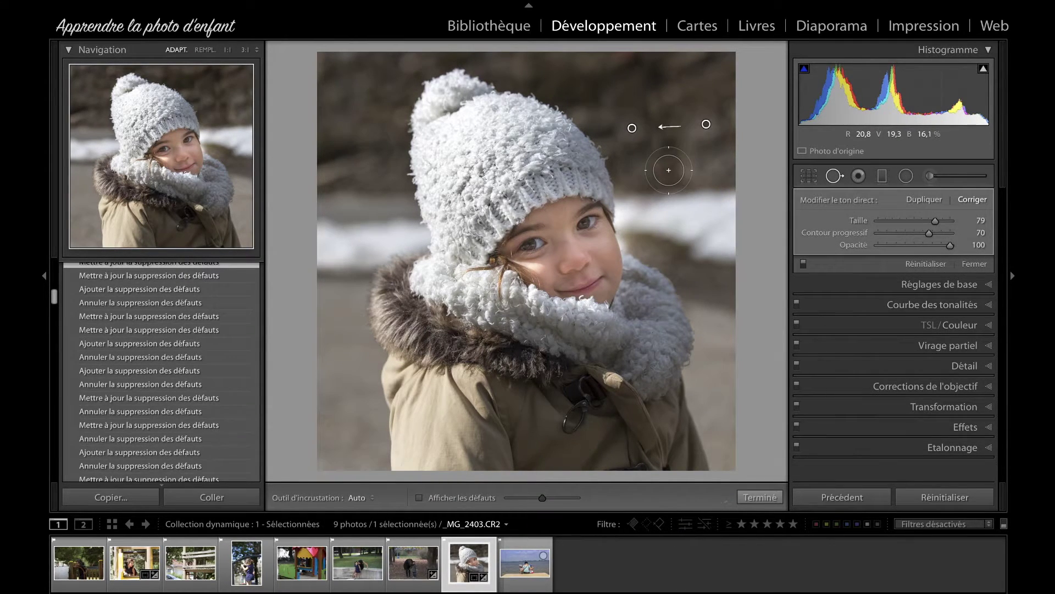
key("Delete")
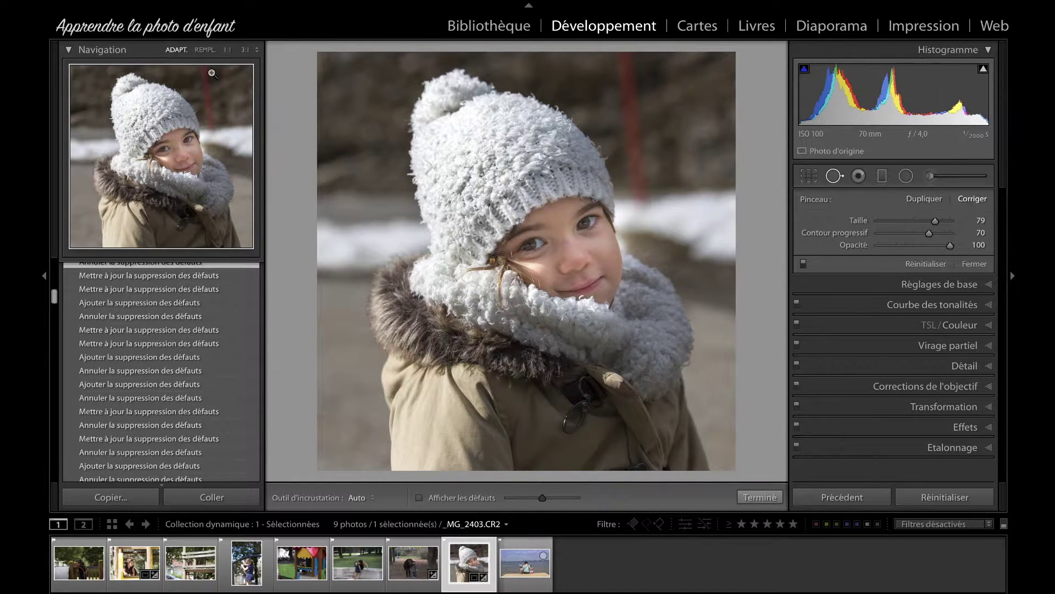
Step: Heal only the upper section of the red post at 1:1 magnification, with the source on the wall beside it
left_click(207, 74)
left_click(204, 85)
left_click_drag(204, 85, 203, 97)
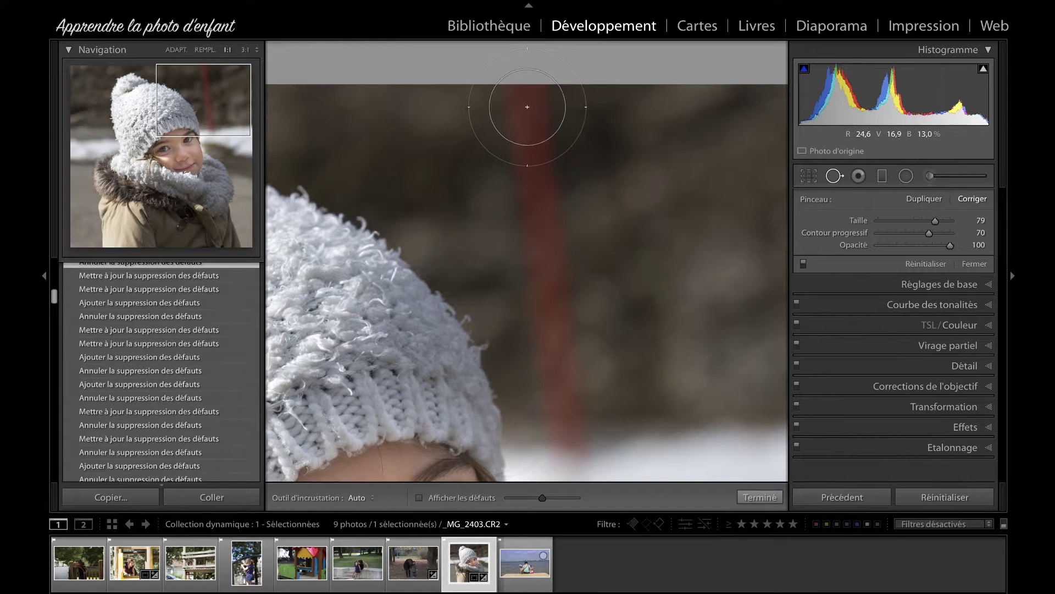
left_click_drag(527, 107, 533, 155)
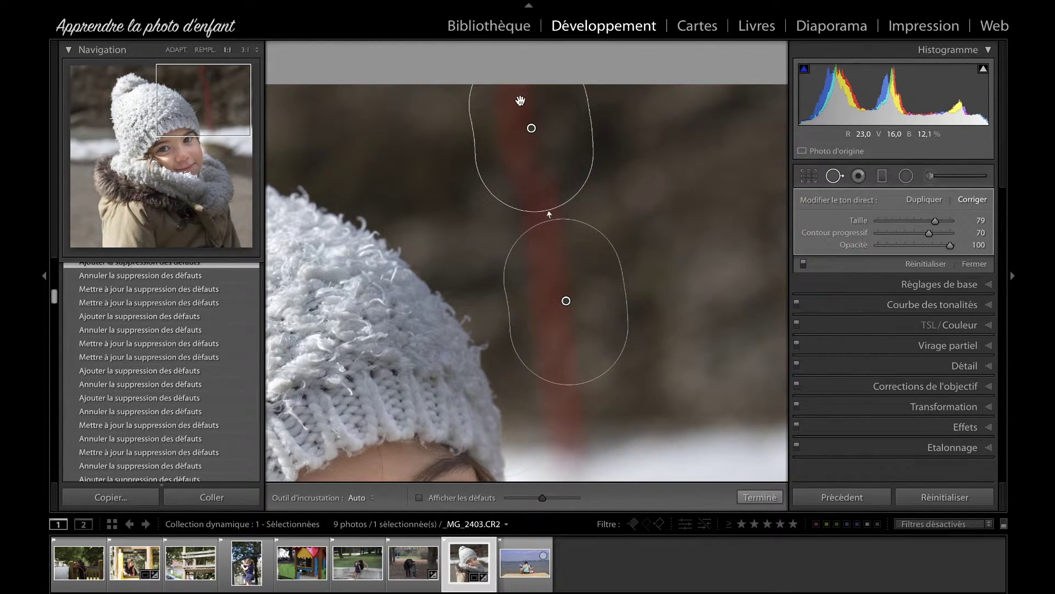
mouse_move(561, 267)
left_mouse_down()
mouse_move(615, 267)
mouse_move(688, 191)
mouse_move(687, 168)
left_mouse_up()
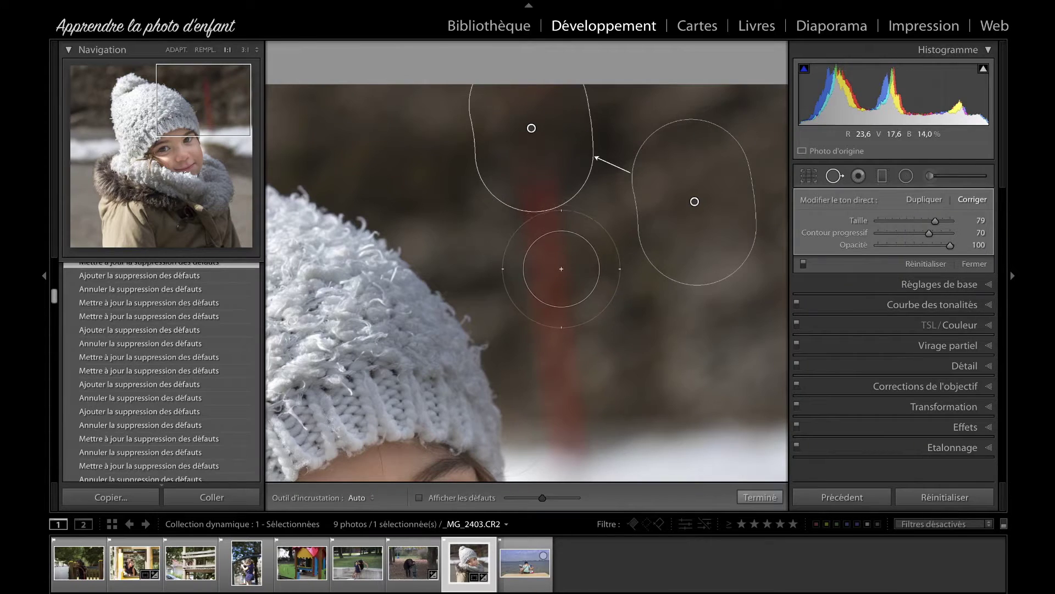
Step: Heal the middle section of the red post from the neighbouring wall texture, and return to the full photo
left_click_drag(543, 233, 553, 327)
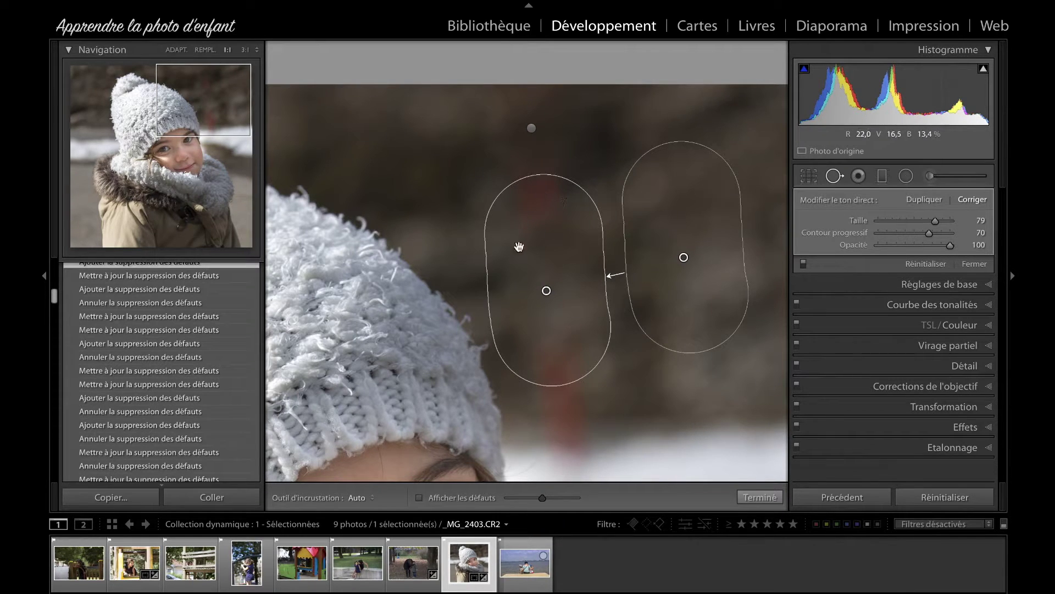
key("Delete")
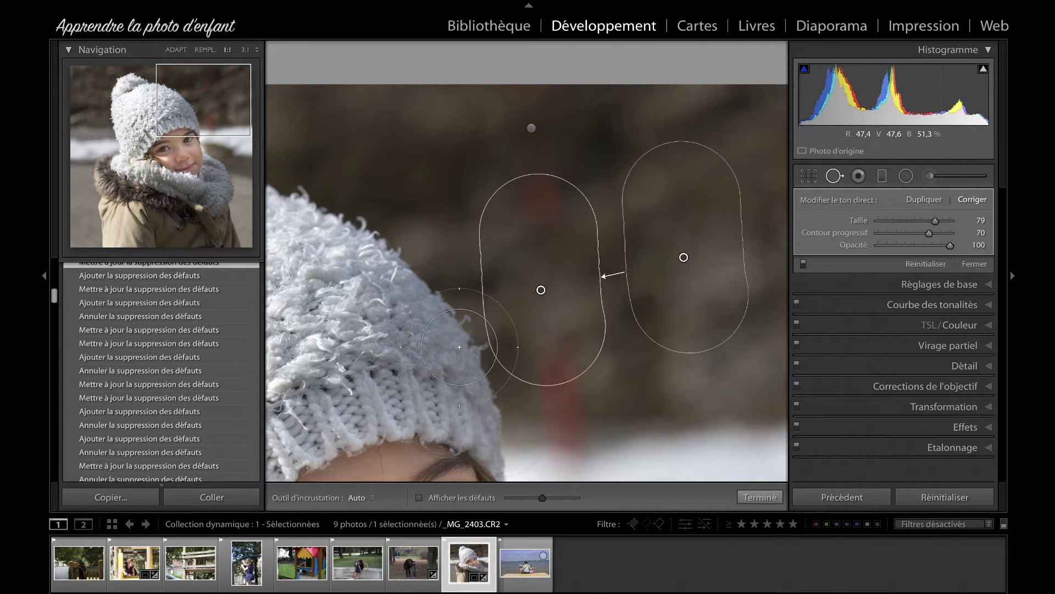
left_click(144, 171)
key("z")
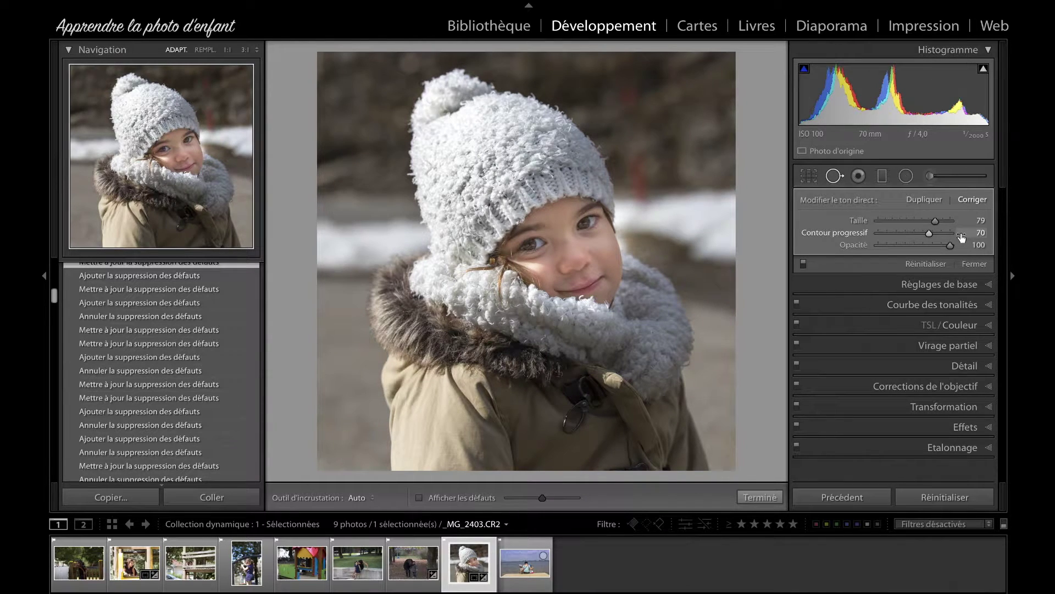
Step: Set the tool overlay to Toujours, change it to Sélectionné, and select the post's upper and middle corrections in turn
left_click(373, 499)
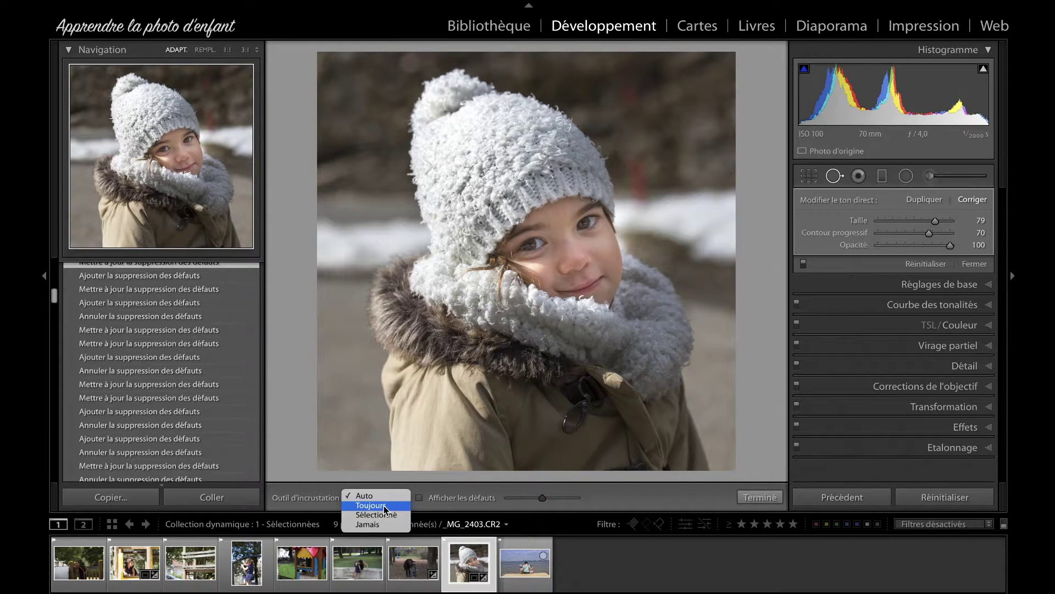
left_click(384, 506)
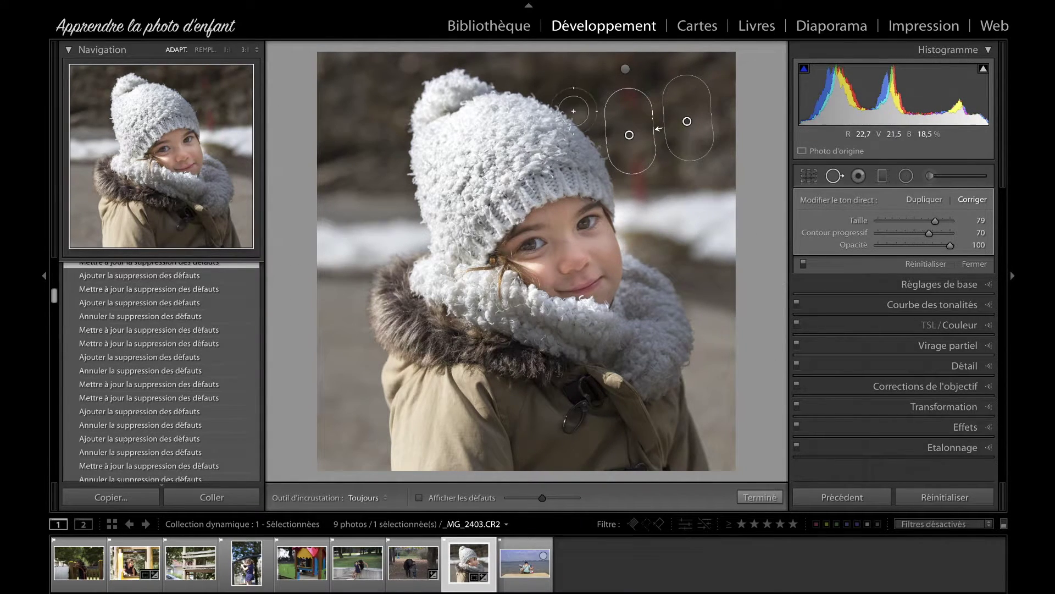
left_click(383, 498)
left_click(389, 507)
left_click_drag(631, 133, 626, 69)
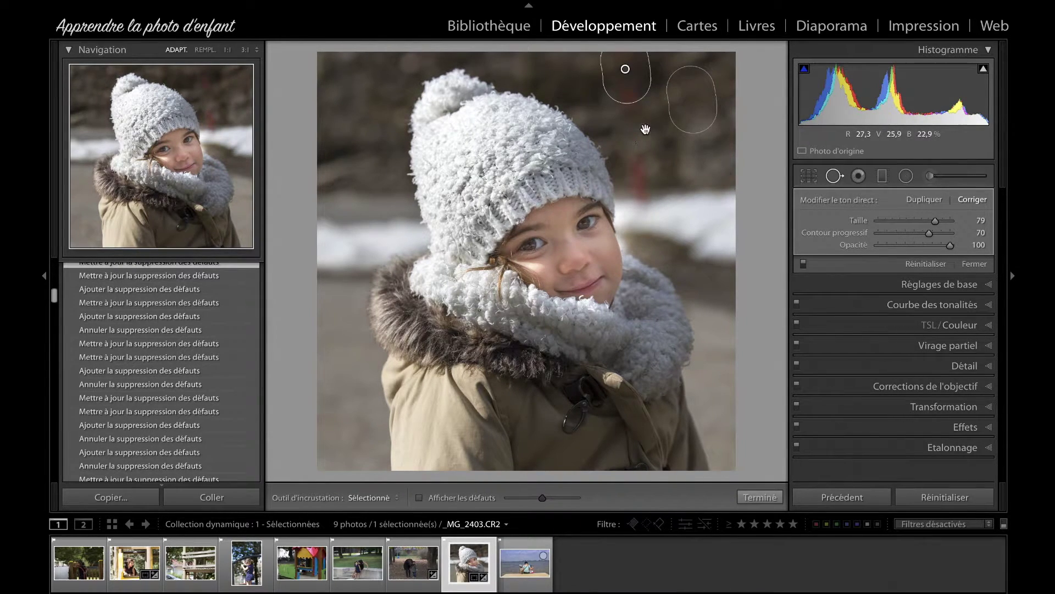
left_click(632, 134)
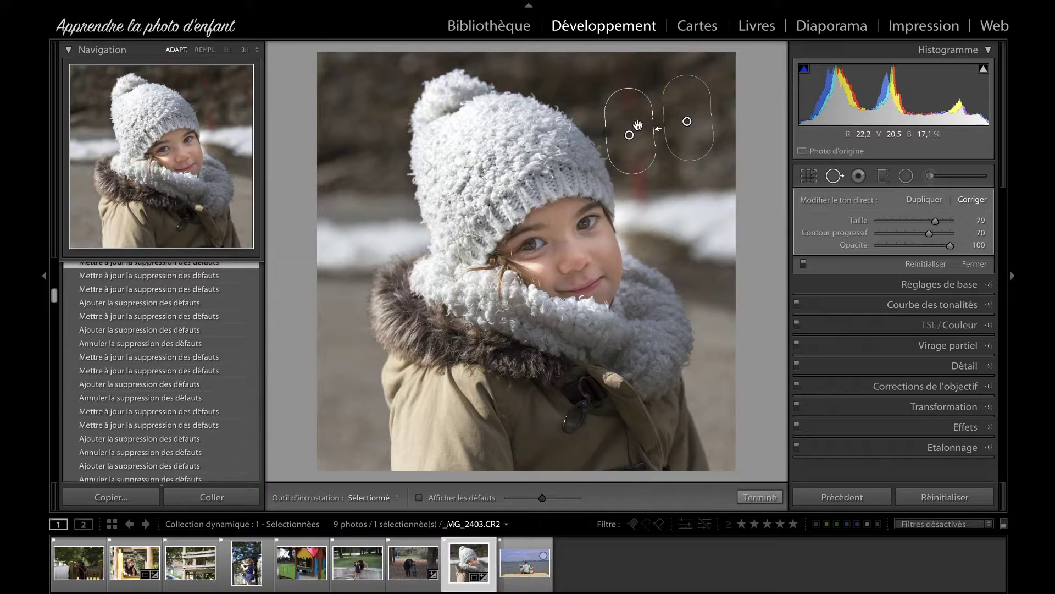
Step: Set the tool overlay to Jamais and heal the red trace left on the upper part of the post at 1:1 magnification
left_click(379, 498)
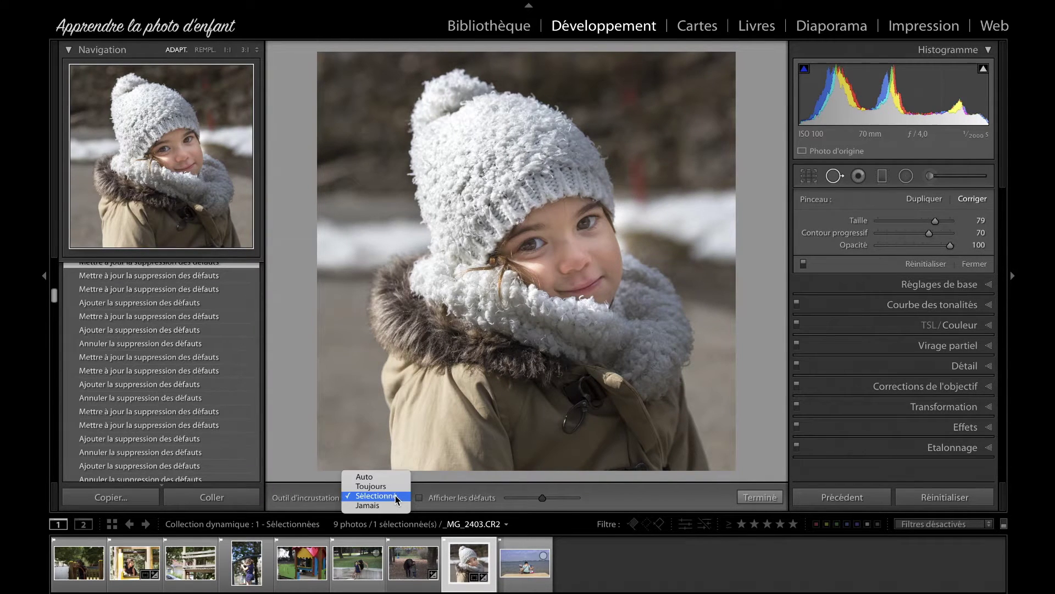
left_click(380, 509)
left_click(209, 92)
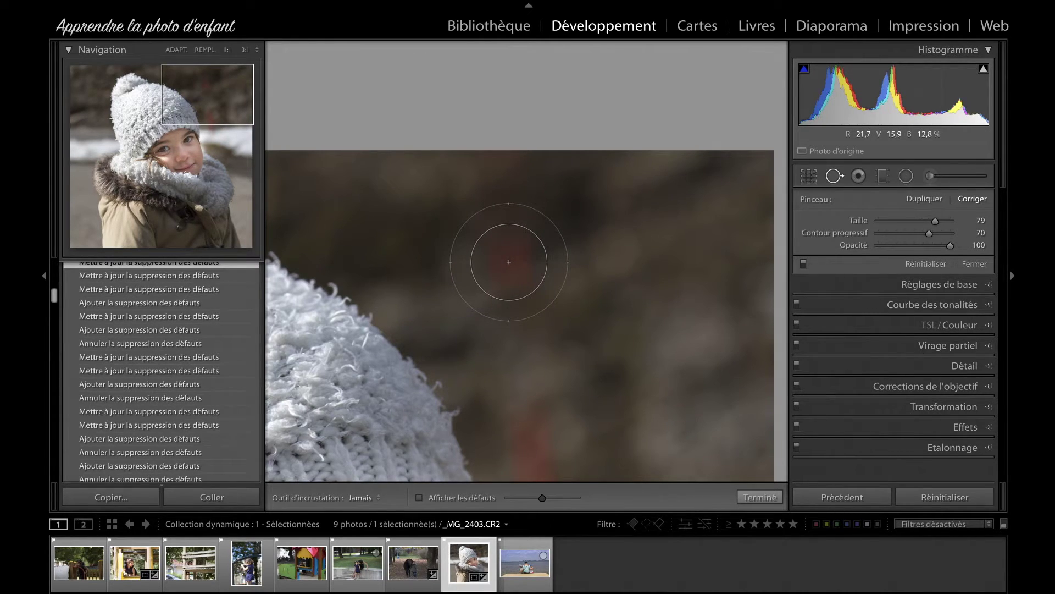
left_click(509, 262)
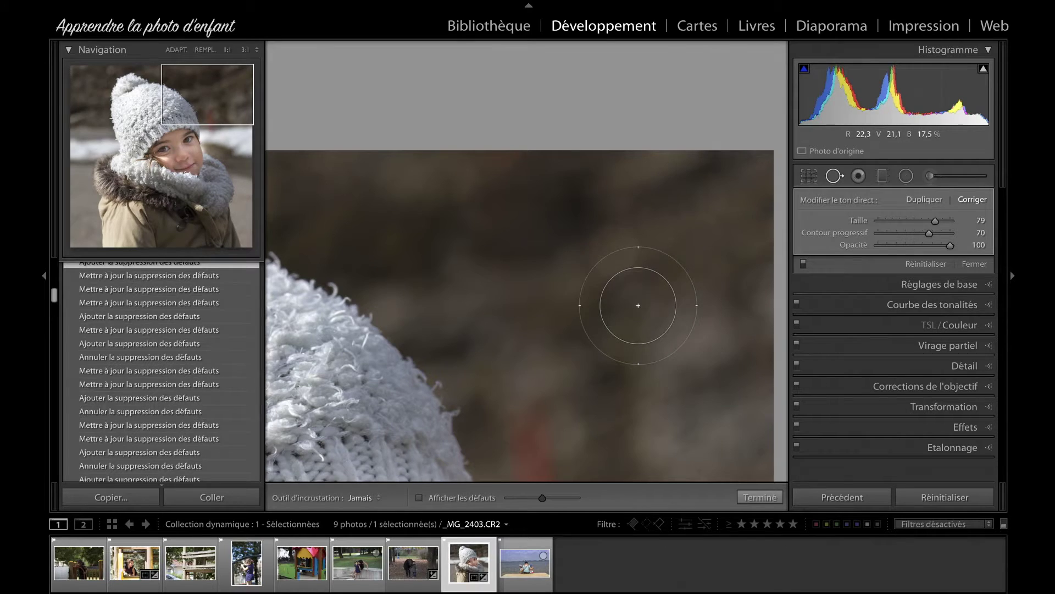
scroll(508, 236, "down", 3)
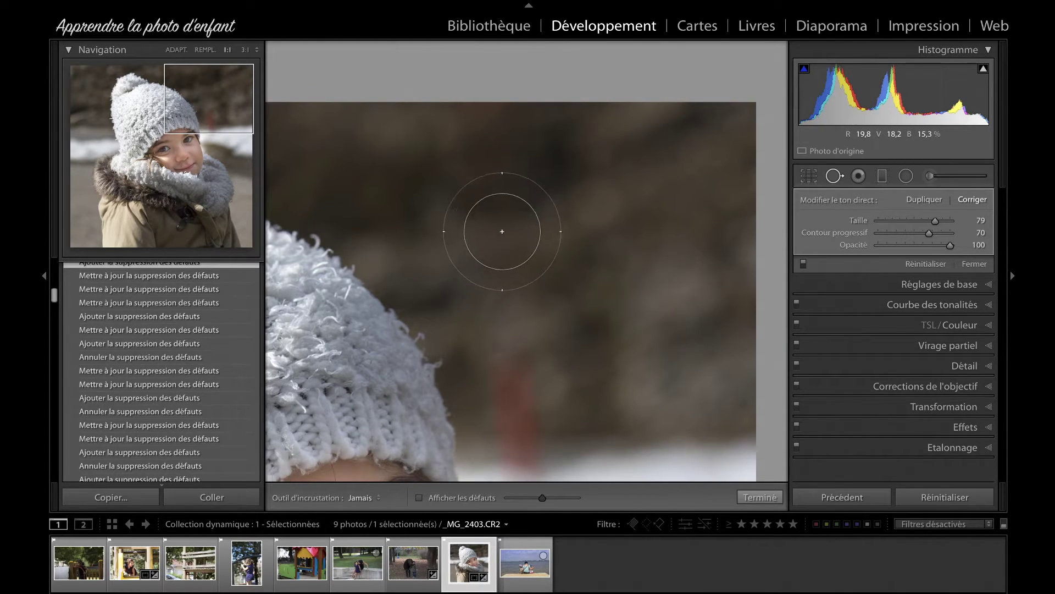
Step: Compare the photo with the correction overlay on Auto and on Jamais, ending on the full photo with Auto
key("h")
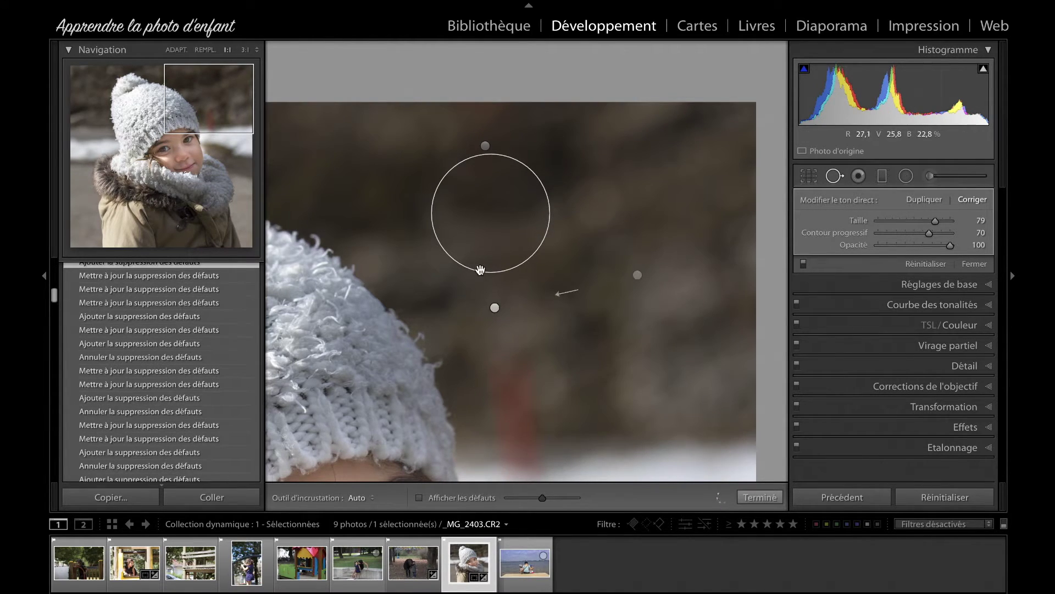
key("z")
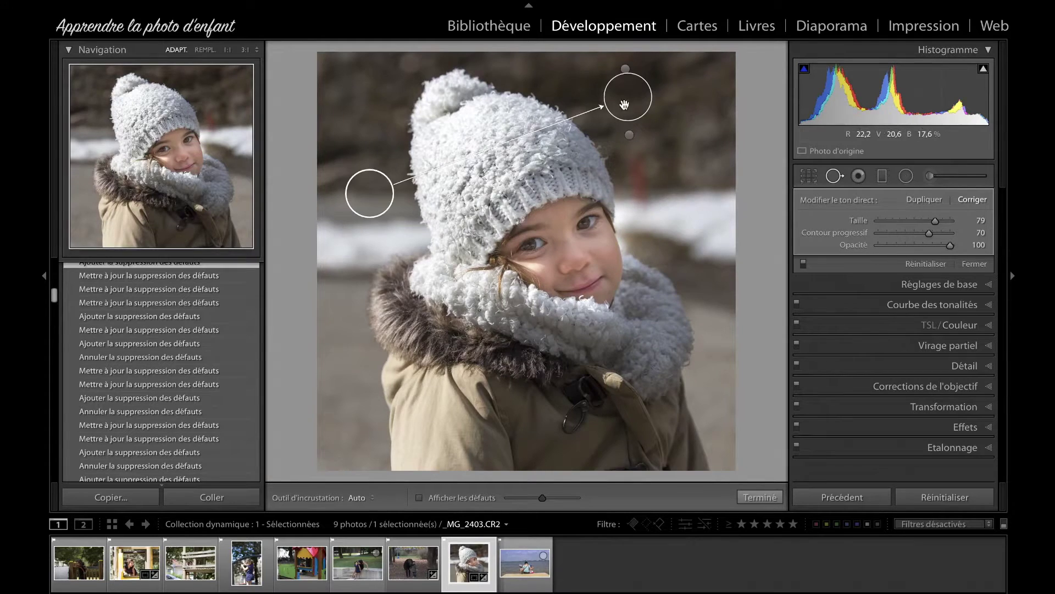
key("h")
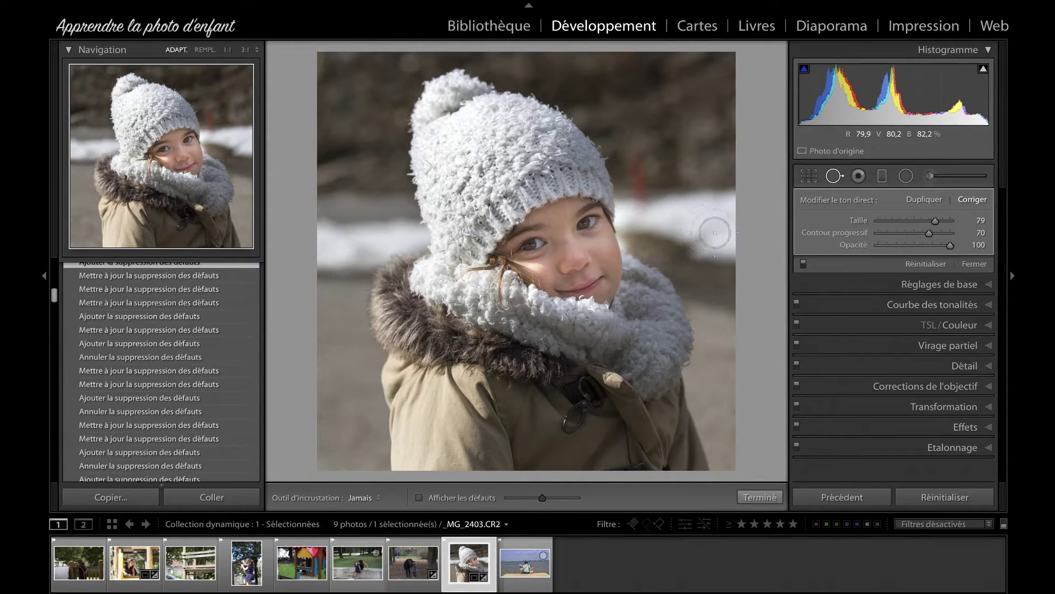
key("h")
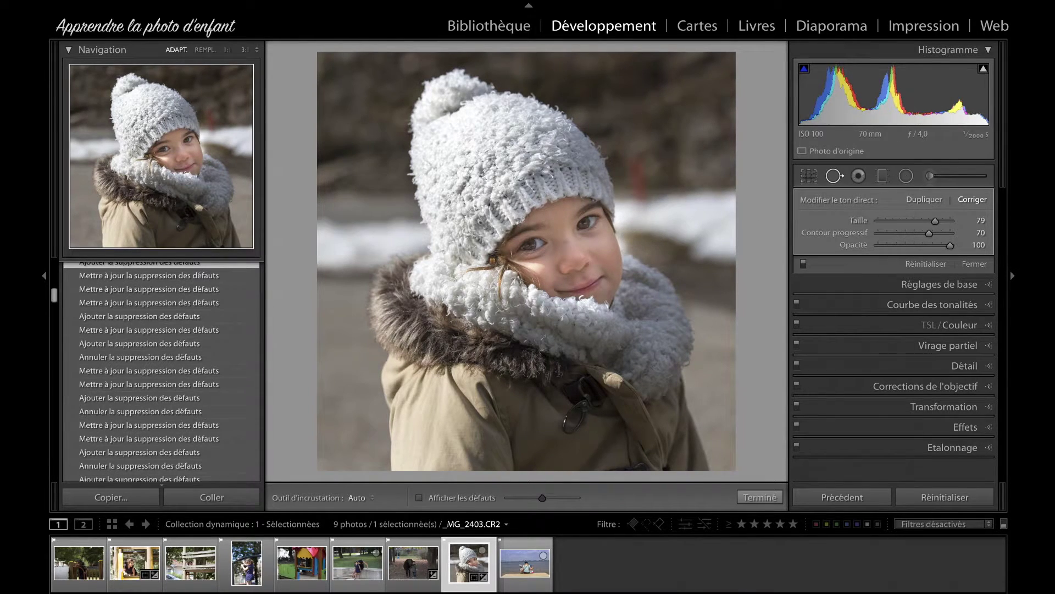
Step: Keep the overlay option on Auto, hide and show the overlay again, and inspect the corrections along the upper and middle post
left_click(373, 497)
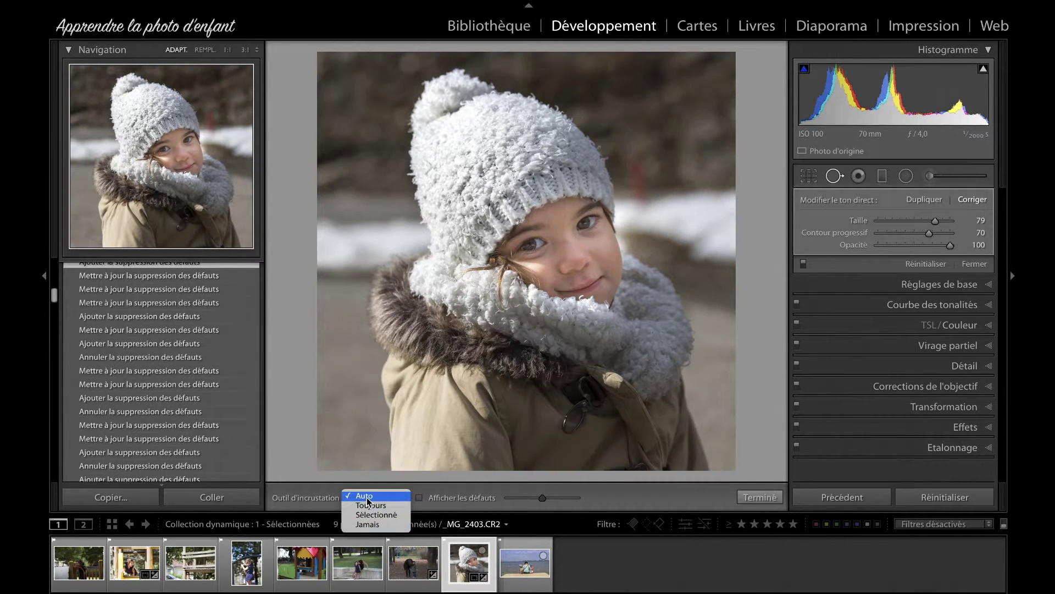
left_click(367, 498)
key("h")
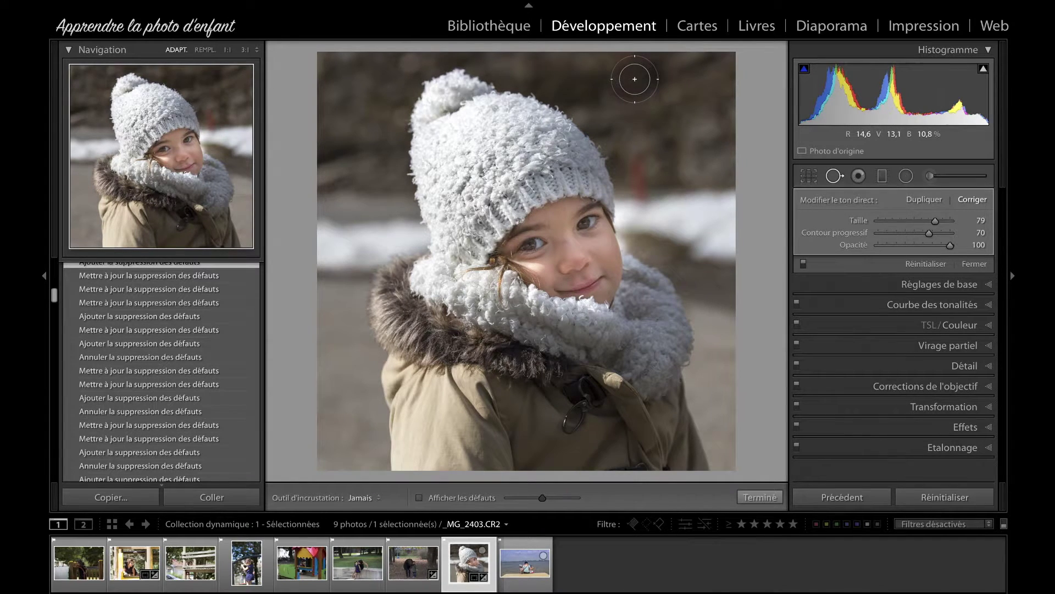
mouse_move(625, 100)
left_mouse_down()
mouse_move(657, 204)
mouse_move(631, 150)
left_mouse_up()
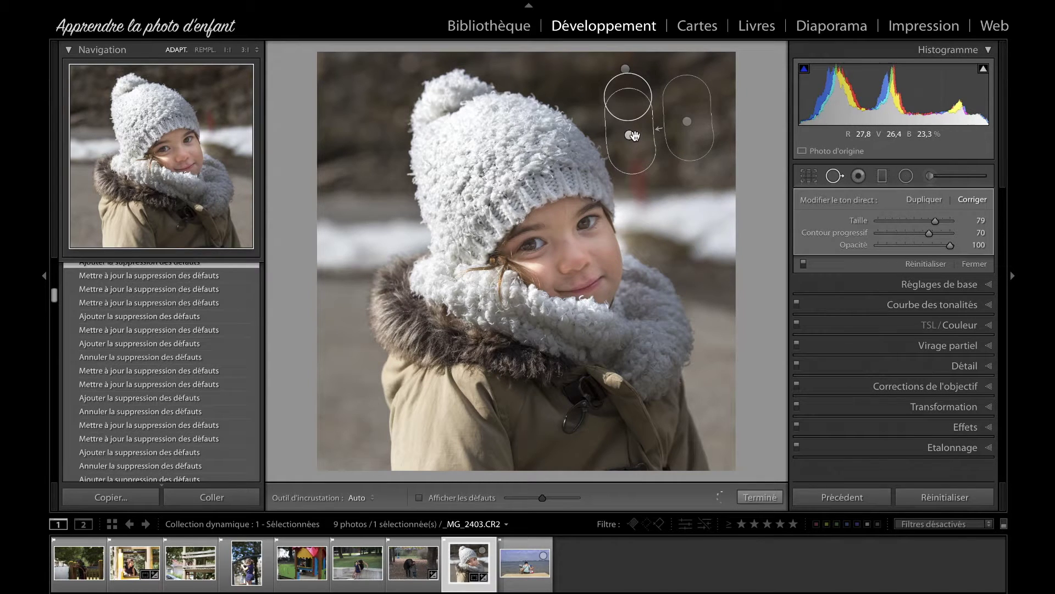
left_click(627, 105)
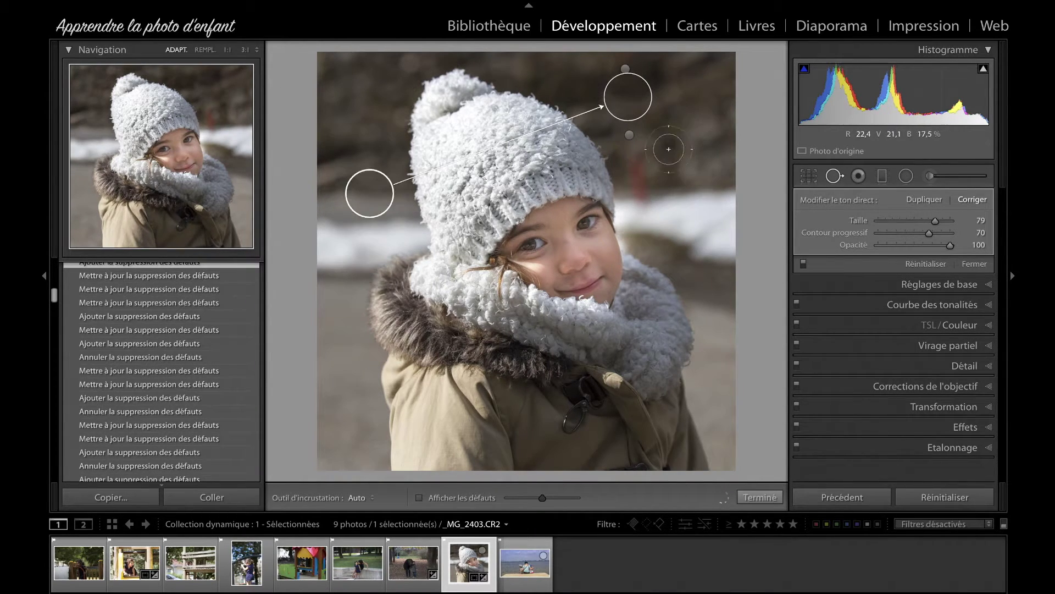
mouse_move(627, 88)
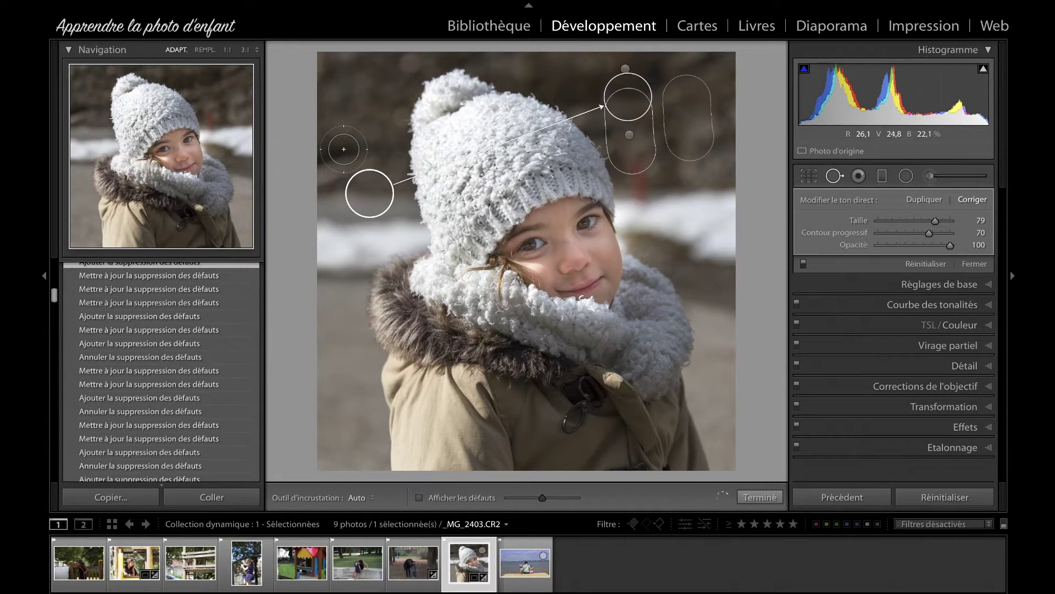
Step: Heal the lower section of the red post, just above the snow, at 1:1 magnification with the overlay hidden
left_click(626, 159)
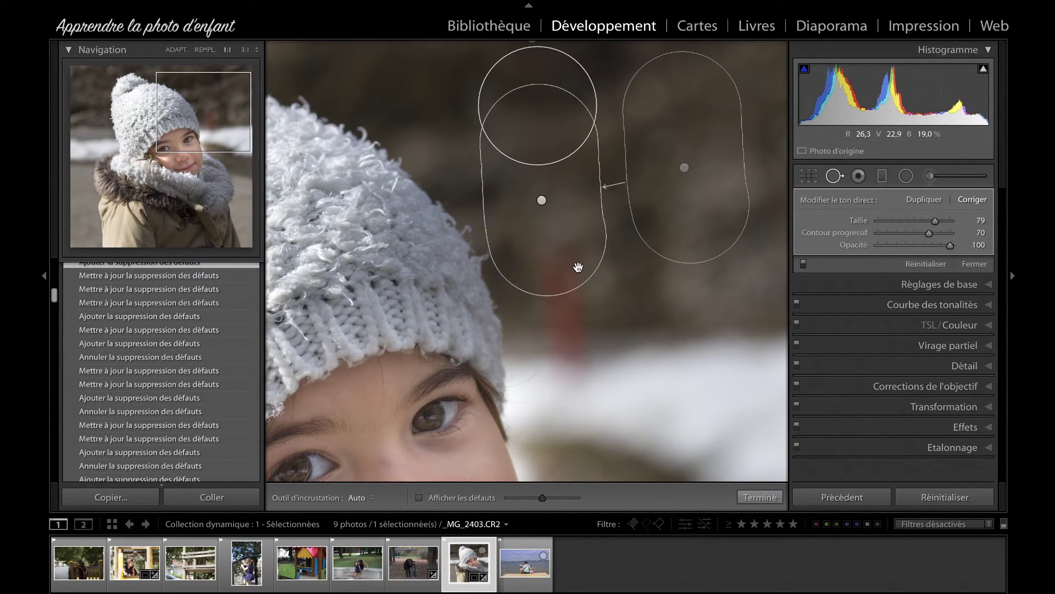
key("h")
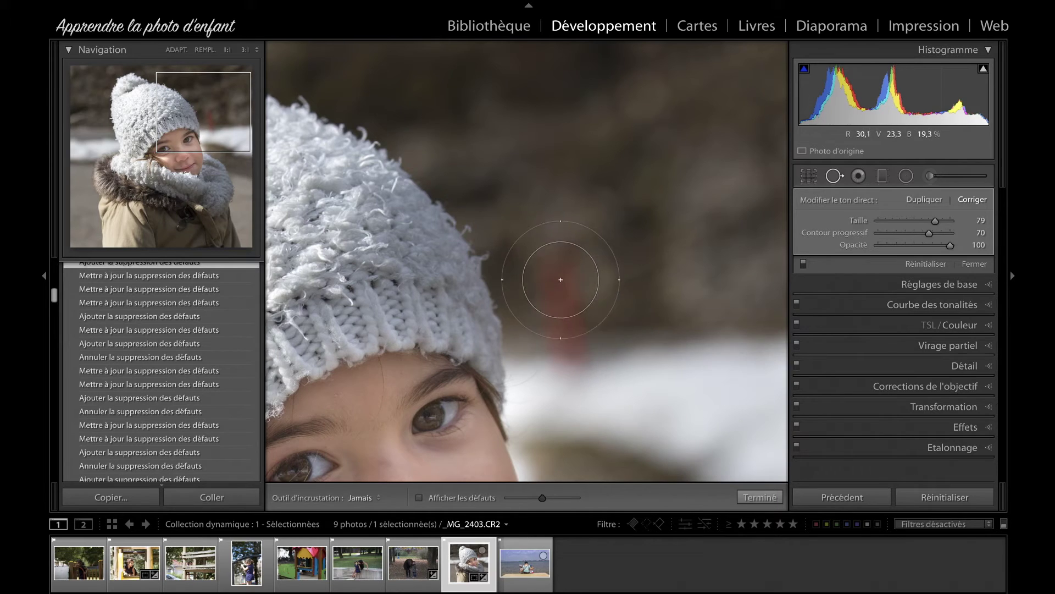
left_click_drag(558, 275, 568, 321)
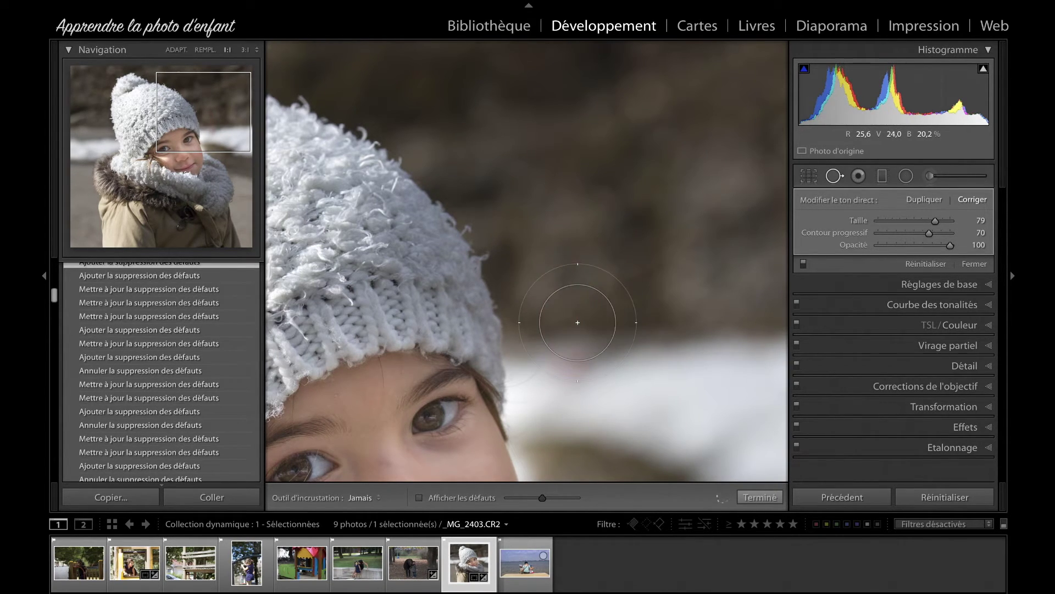
left_click(133, 182)
left_click(162, 165)
Step: Set the overlay to Toujours, nudge the source and target of the lower post correction, and close the spot removal tool
key("z")
key("h")
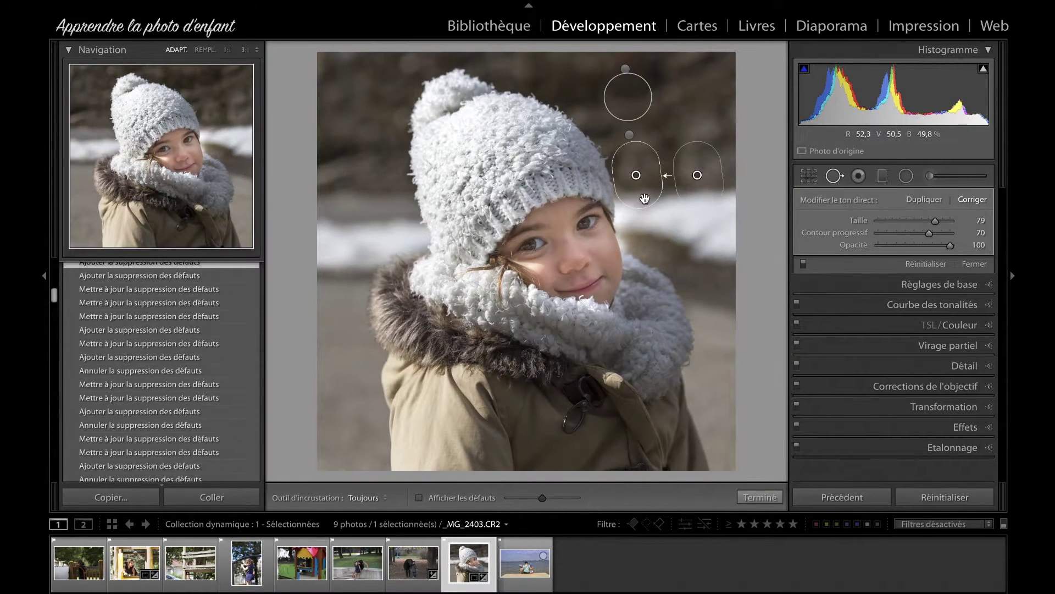
left_click(699, 174)
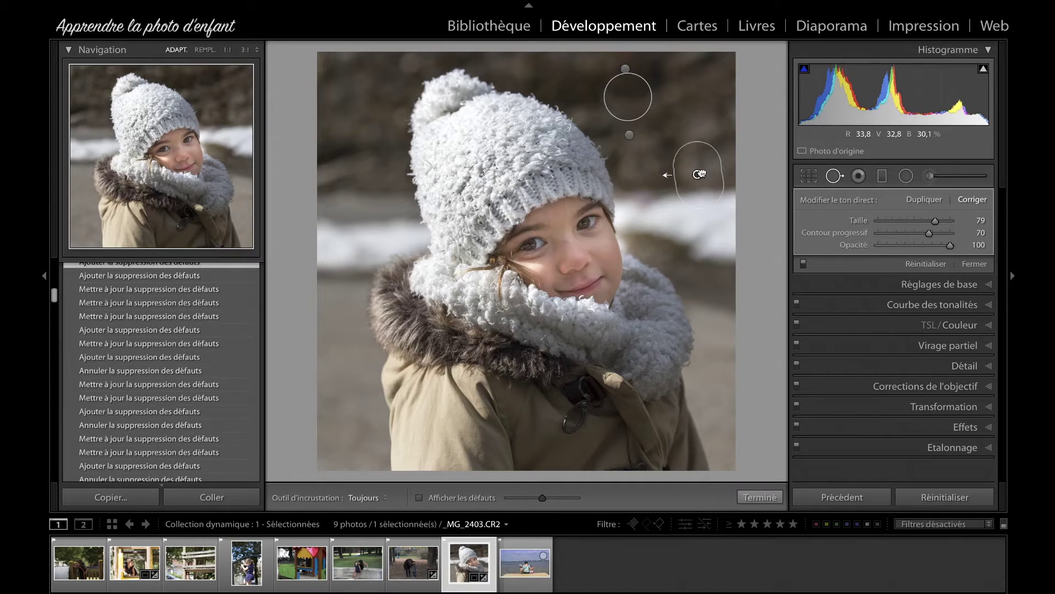
left_click_drag(699, 173, 697, 173)
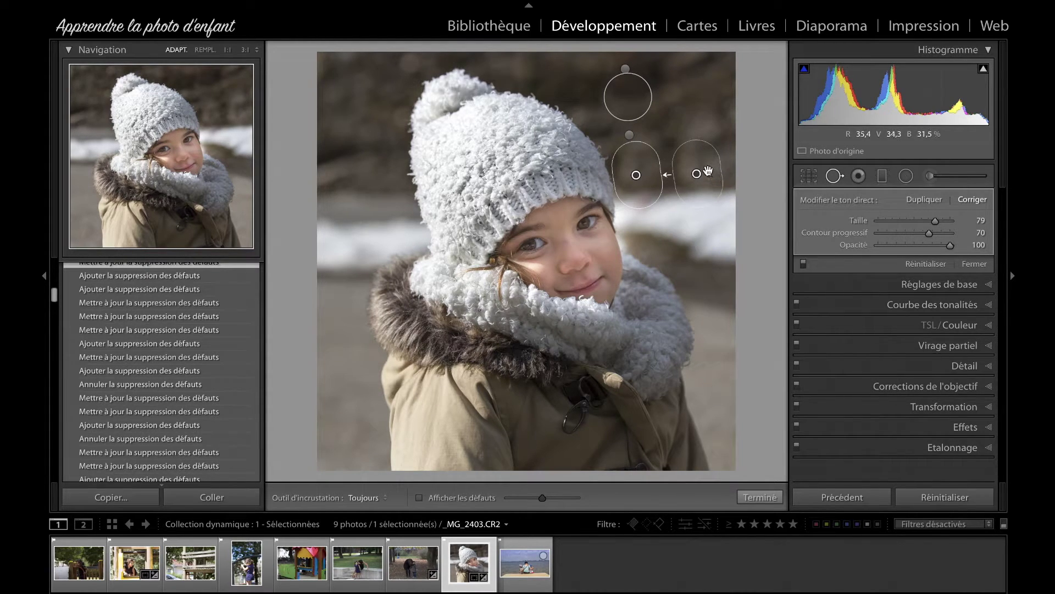
left_click(637, 175)
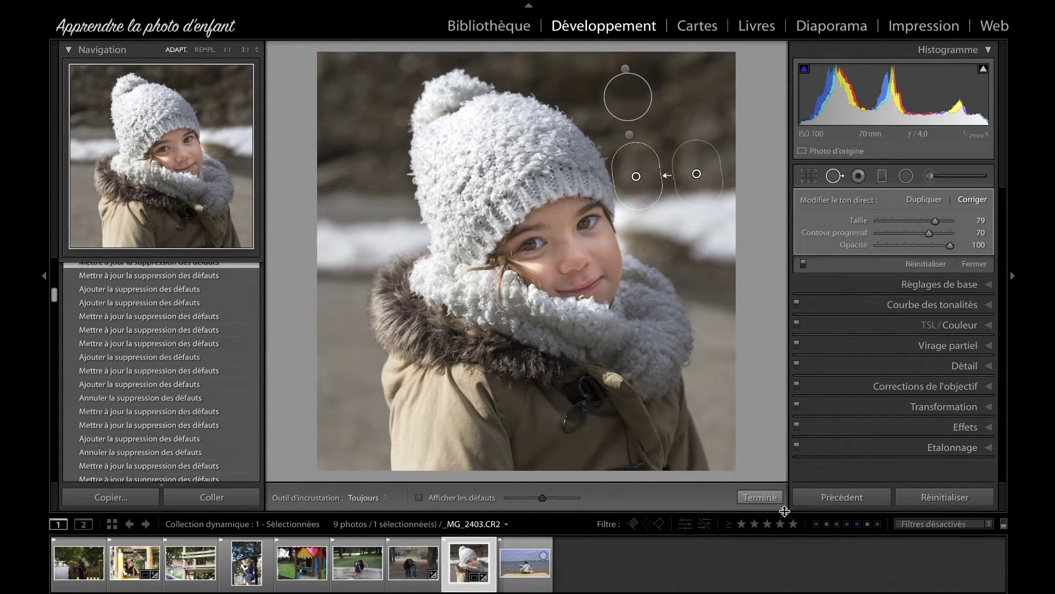
left_click(760, 497)
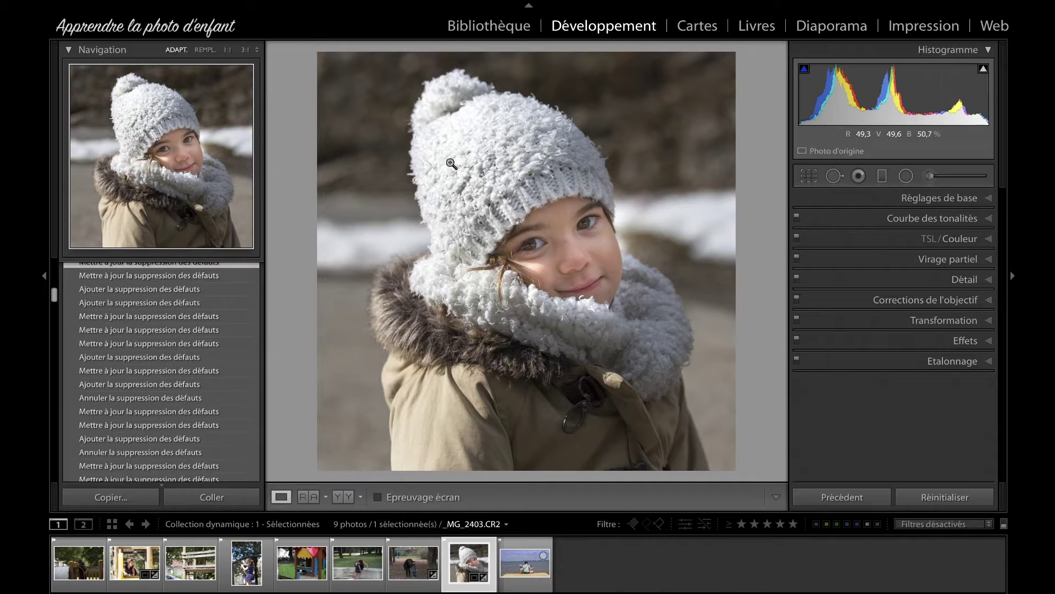
Step: Heal the pink trace left on the snow at 1:1 magnification with brush size 76, and check the full photo
left_click(651, 208)
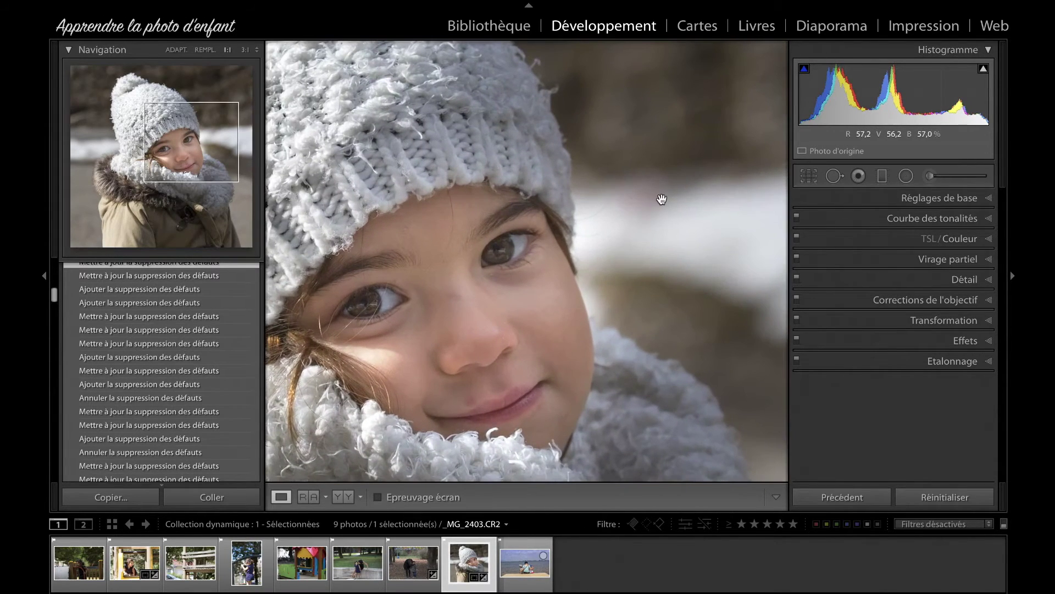
left_click_drag(661, 200, 628, 209)
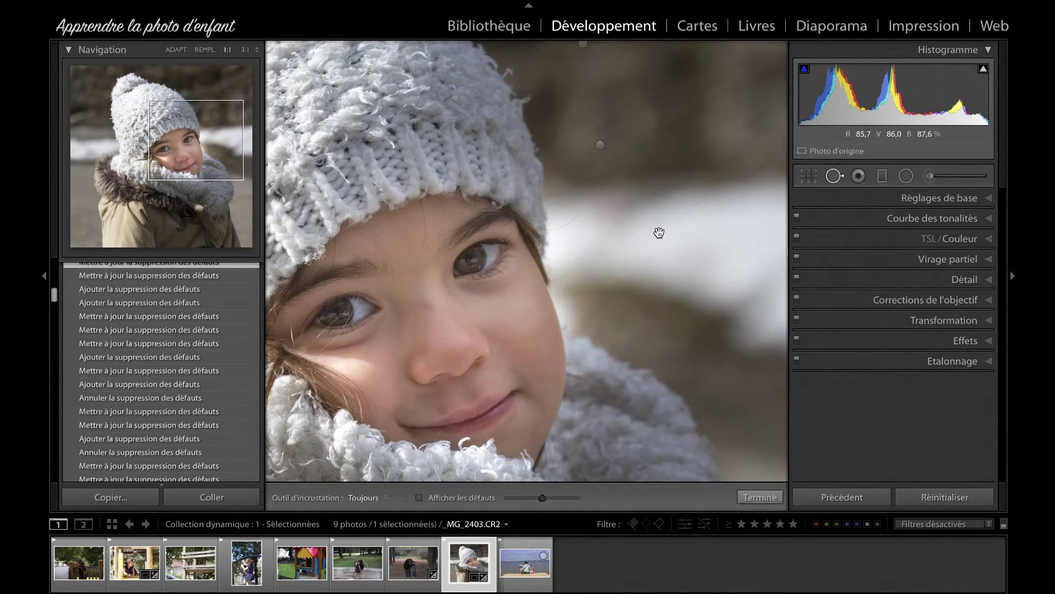
key("q")
scroll(641, 218, "down", 3)
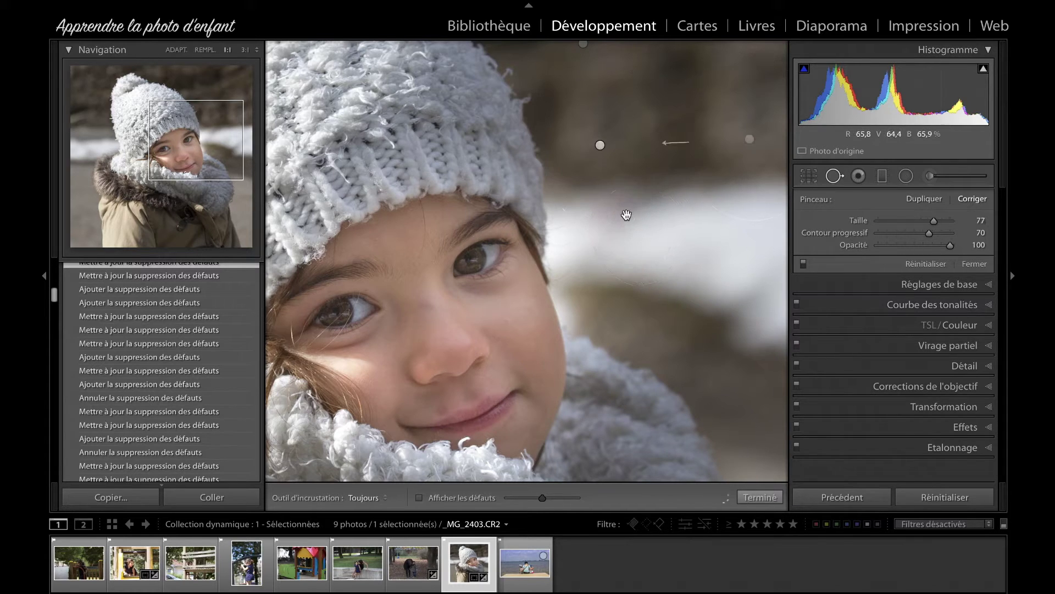
key("h")
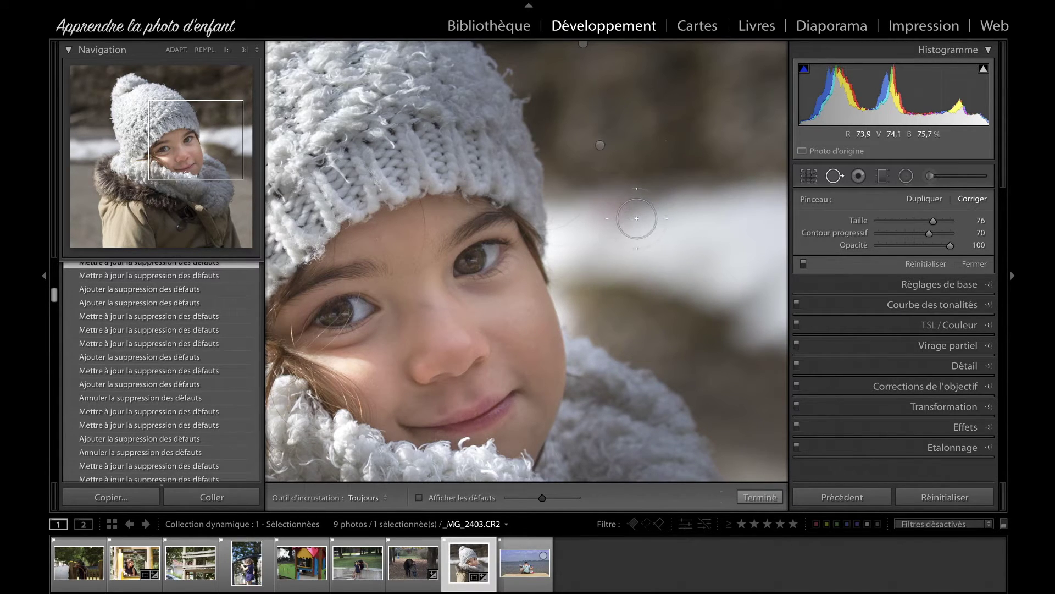
left_click_drag(630, 213, 577, 211)
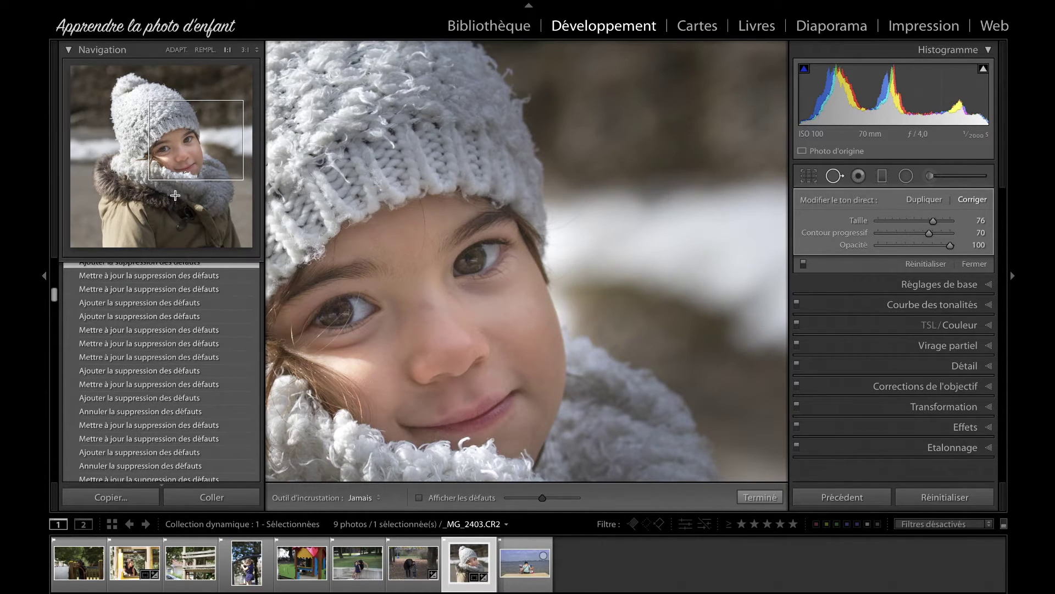
key("z")
key("q")
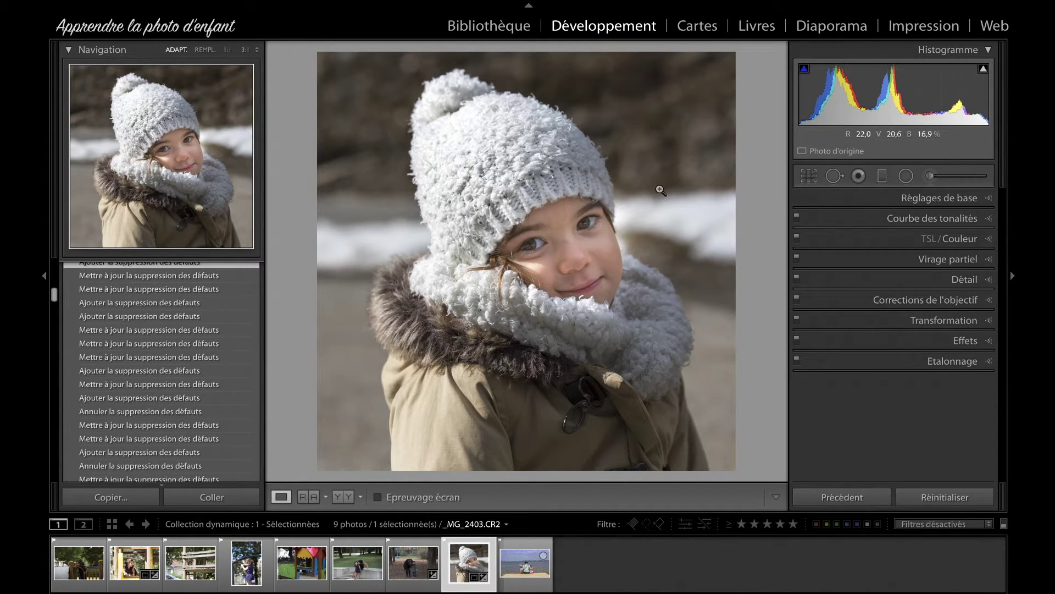
left_click(653, 150)
left_click(626, 198)
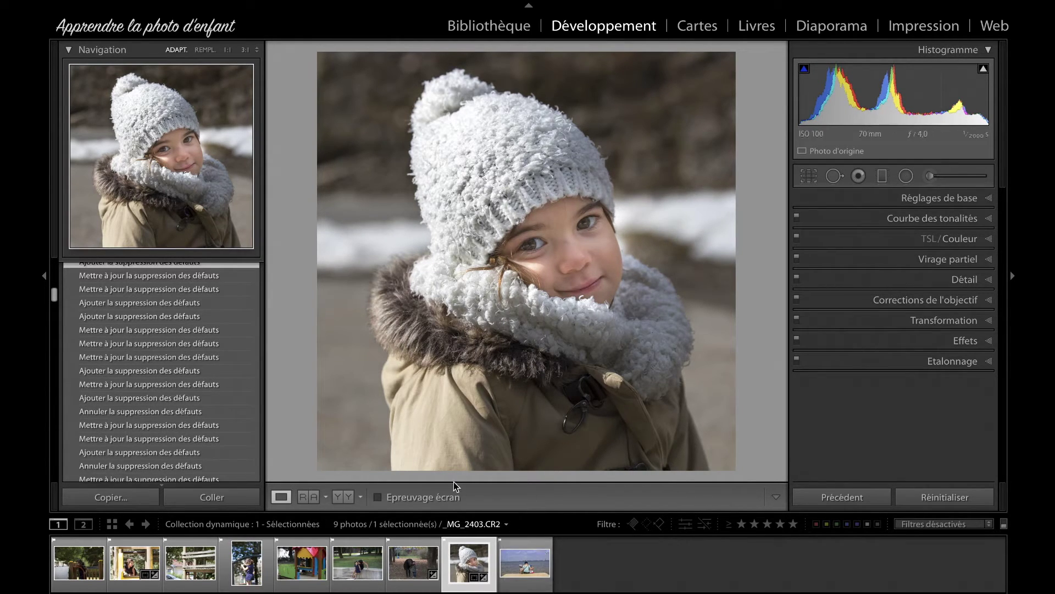
Step: Open photo _MG_0784.CR2 and heal the blue bin at 1:1 magnification with the spot removal brush at size 81
left_click(406, 566)
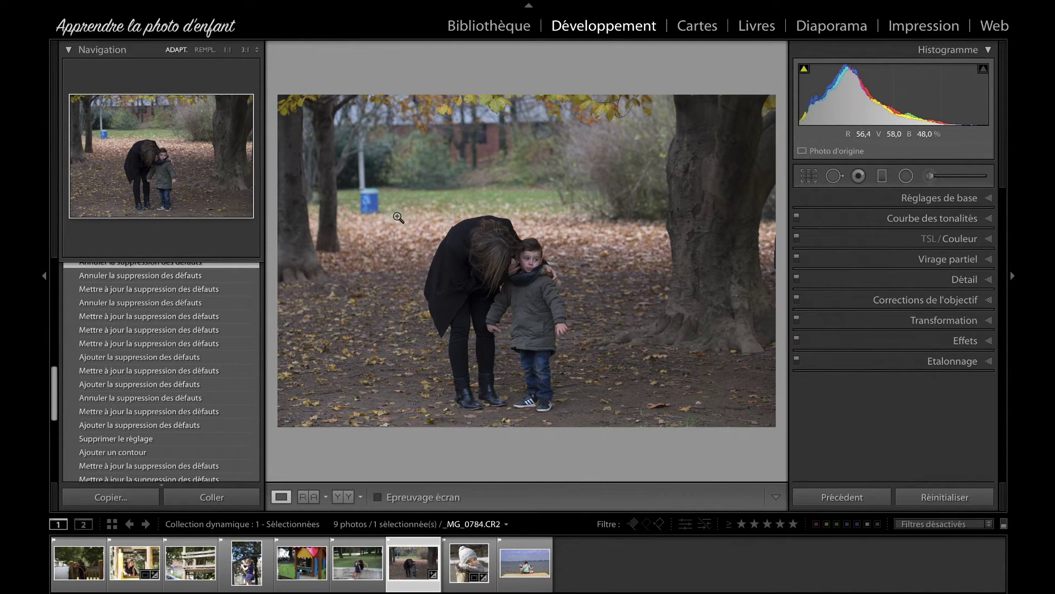
left_click(368, 199)
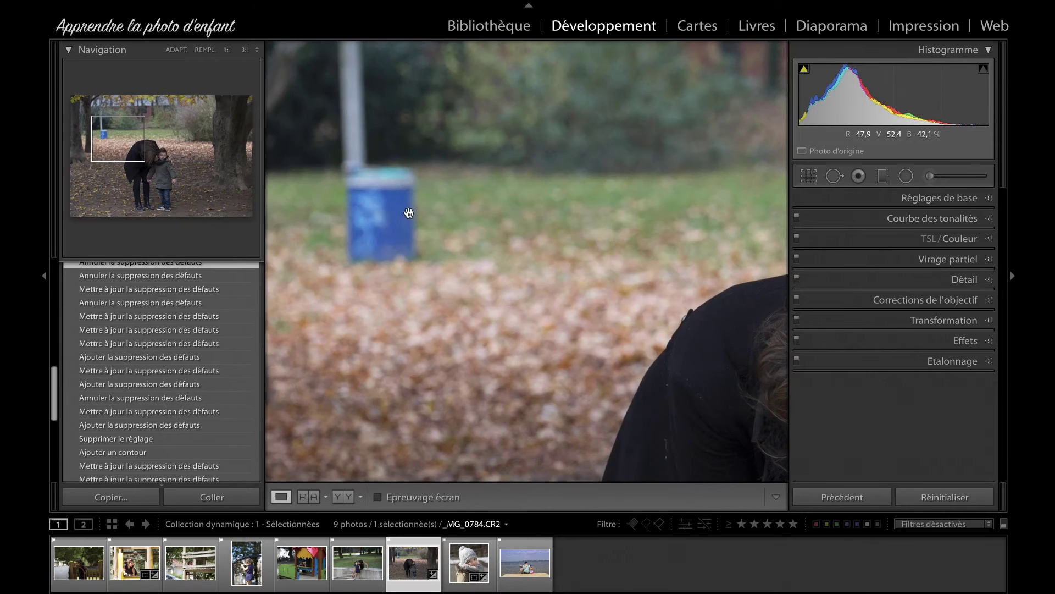
key("q")
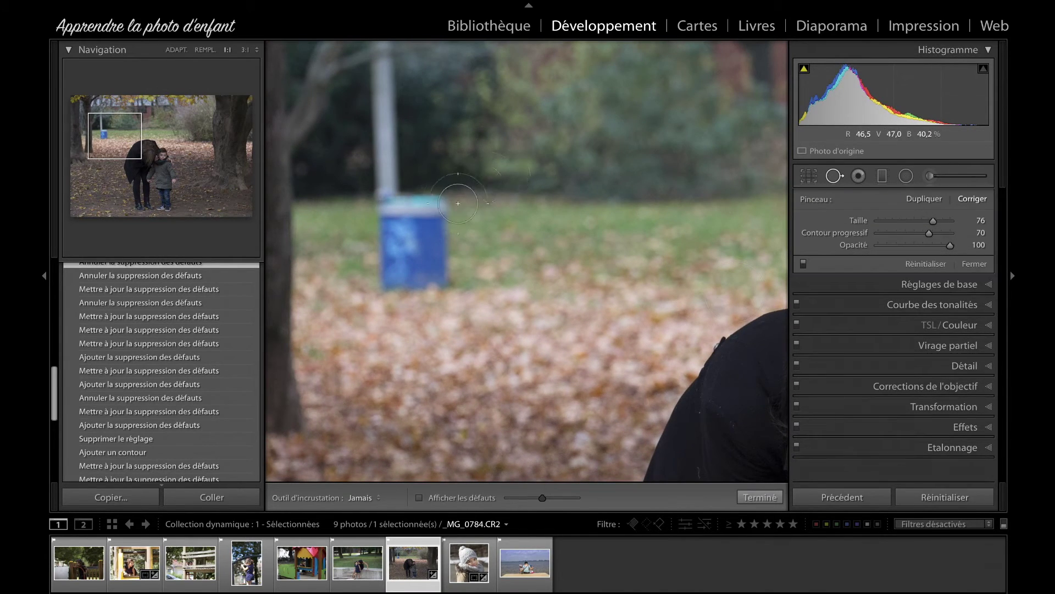
scroll(412, 207, "up", 3)
left_click_drag(412, 226, 413, 245)
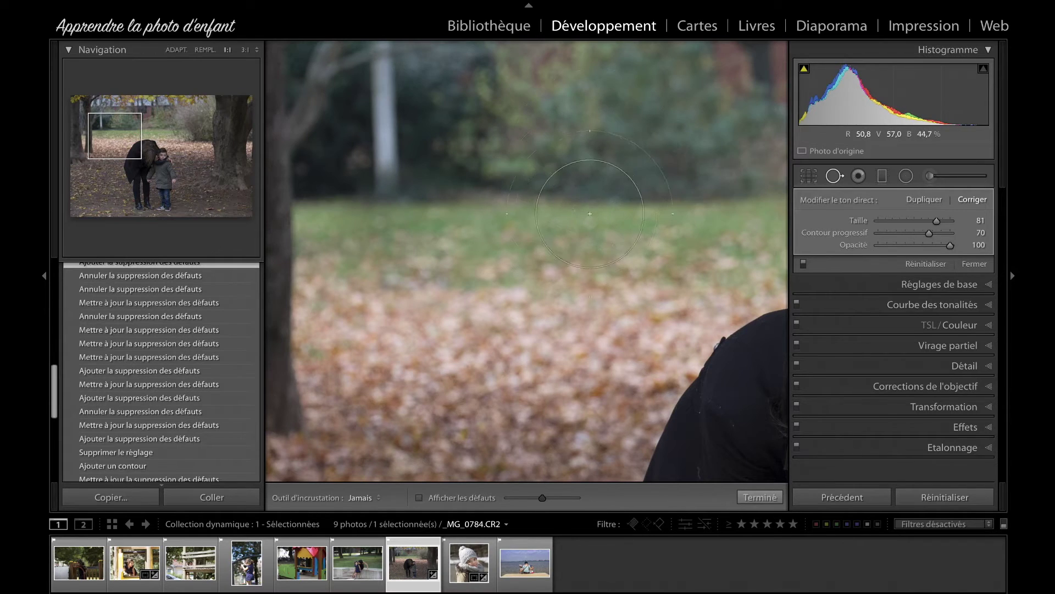
Step: Show the overlay, reposition the bin correction's source on the neighbouring grass, and close the tool on the full photo
key("h")
left_click_drag(648, 210, 642, 209)
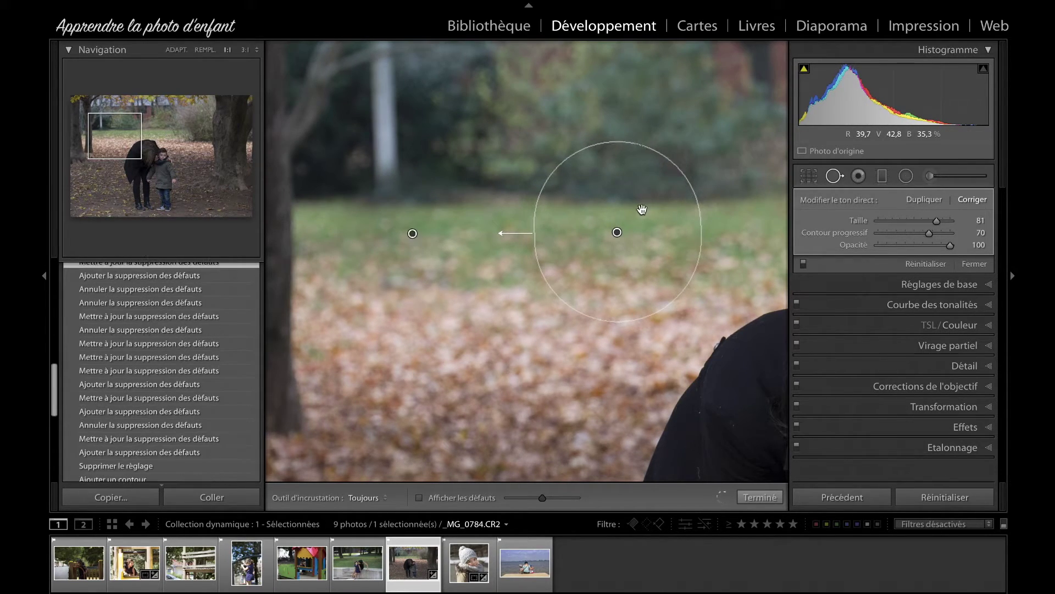
left_click(172, 186)
key("z")
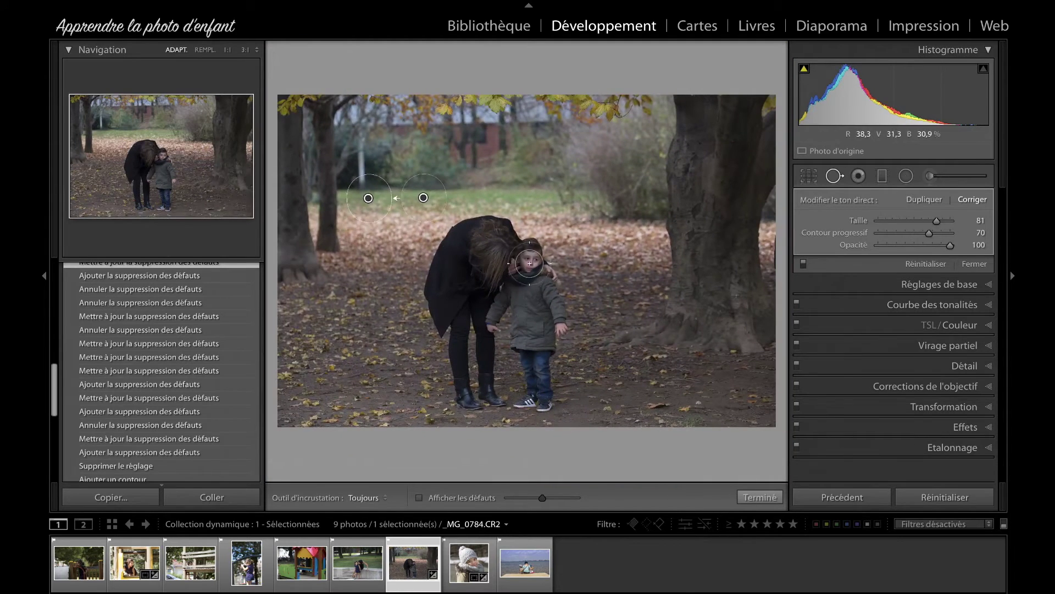
key("q")
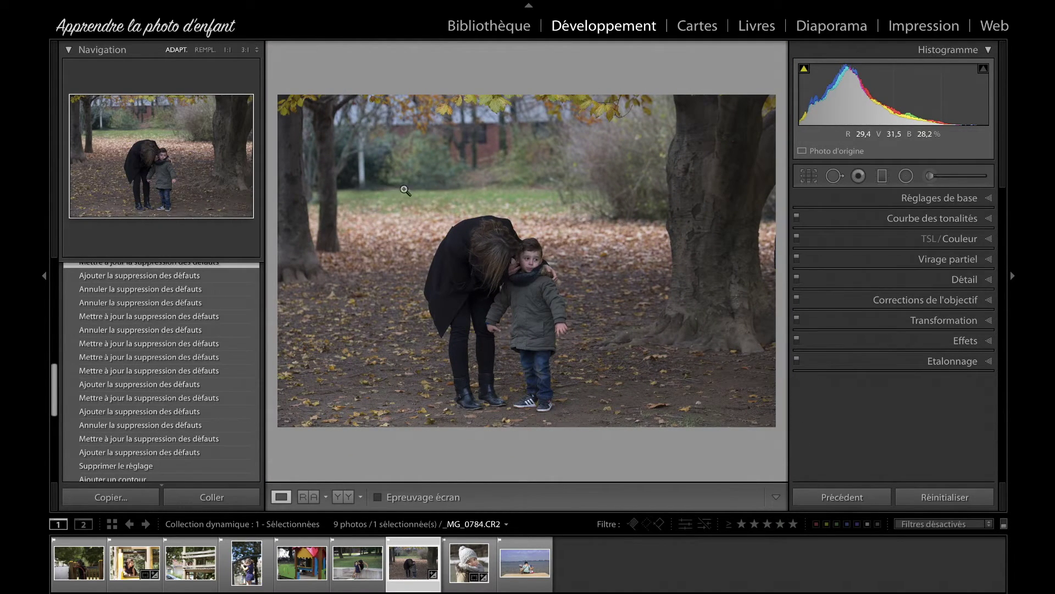
Step: Reopen the spot removal tool at 1:1 magnification and delete the existing correction covering the blue bin
left_click(364, 179)
key("q")
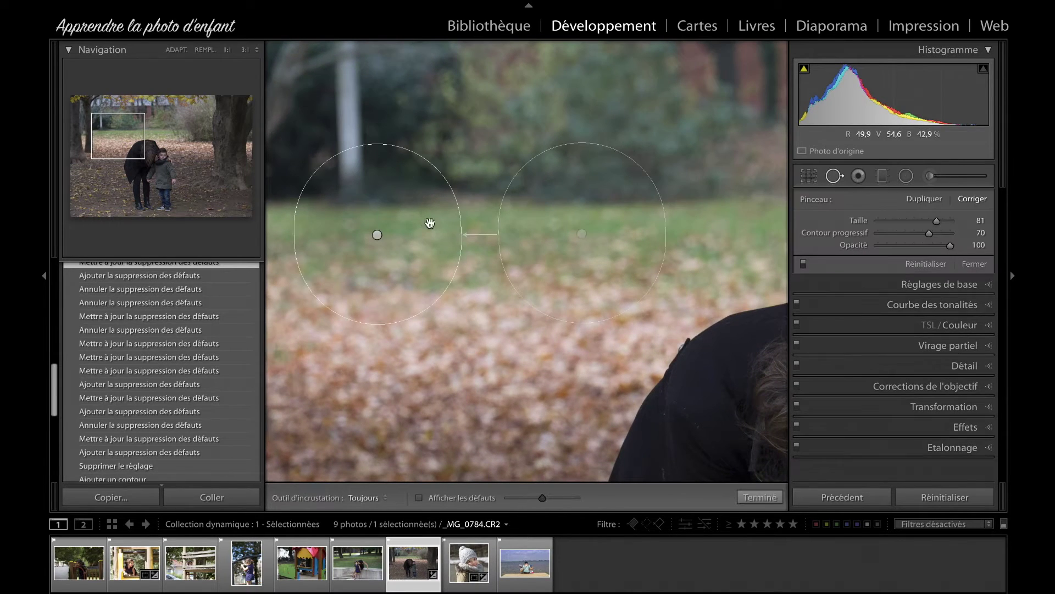
left_click(377, 233, "alt")
Step: Heal the blue bin with brush size 80 and feather (Contour progressif) 54, and nudge its source on the neighbouring grass
scroll(378, 227, "down", 2)
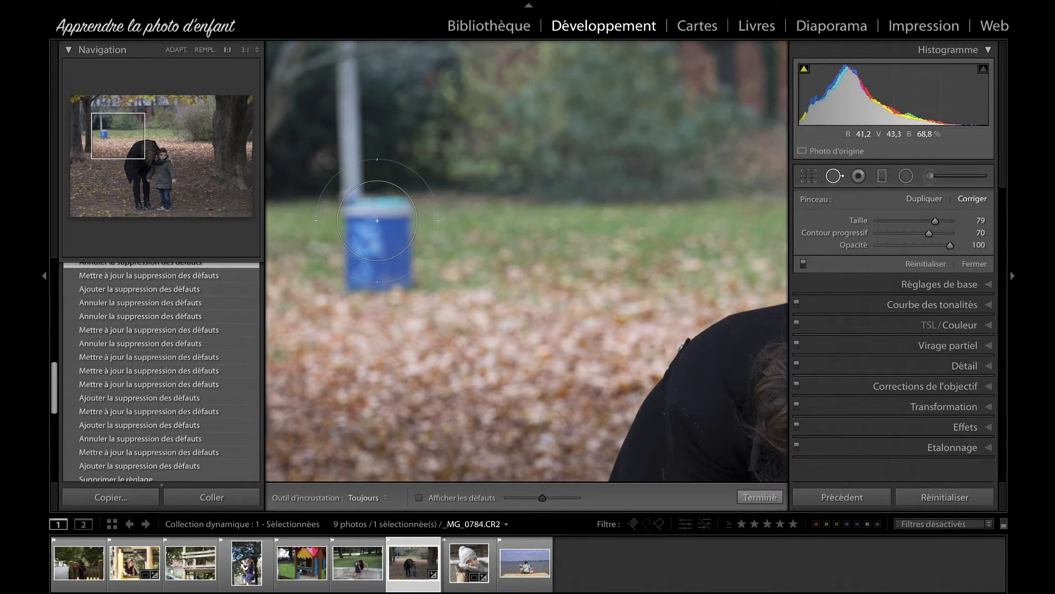
left_click_drag(929, 232, 917, 233)
scroll(382, 224, "up", 1)
left_click_drag(379, 227, 378, 259)
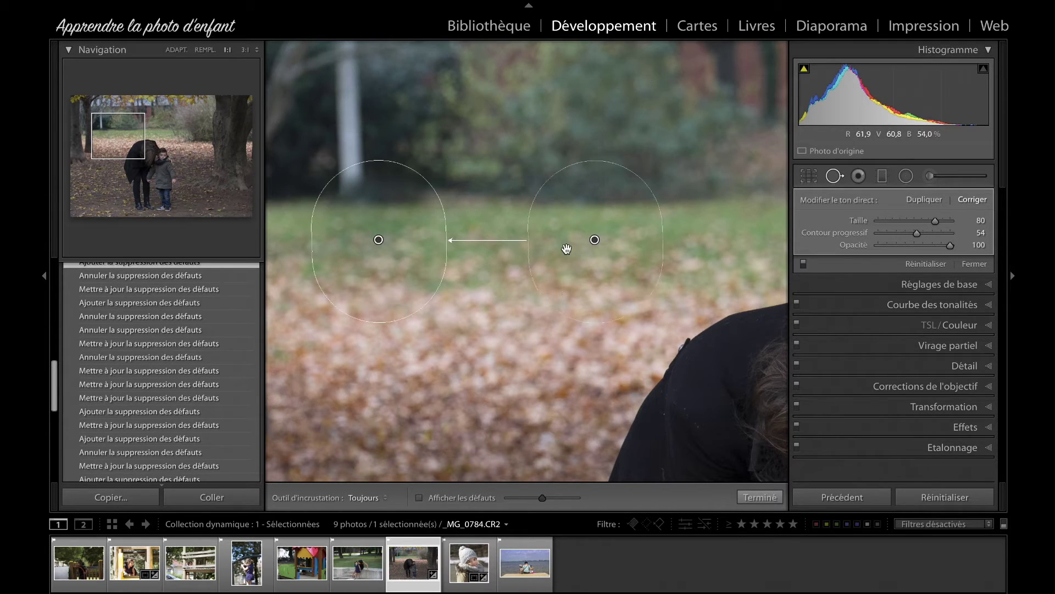
left_click_drag(608, 220, 609, 224)
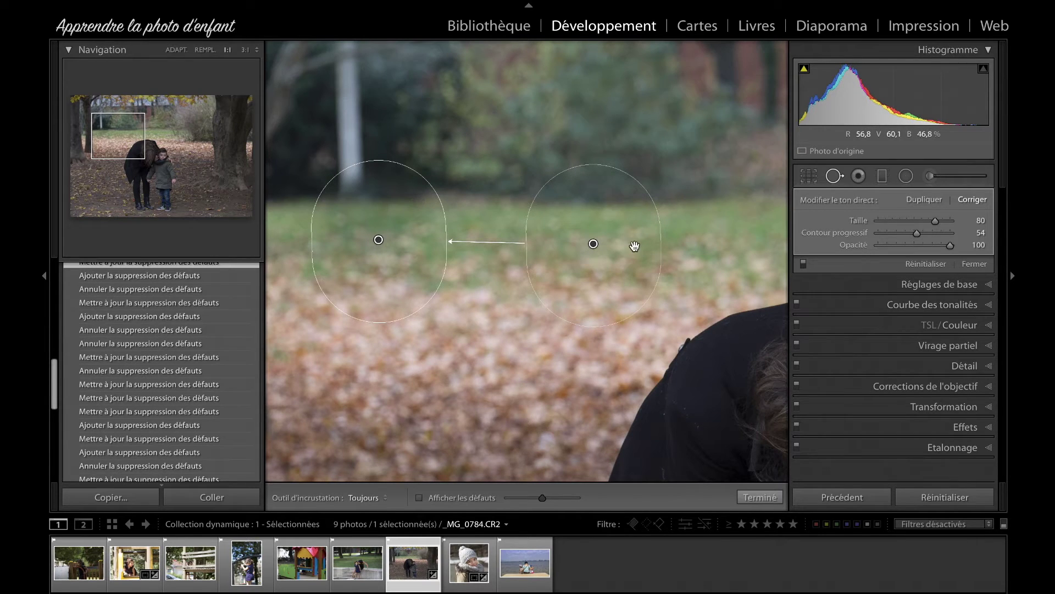
Step: Heal the pale post in front of the background shrubs with brush size 76, adjust its source beside it, and close the spot removal tool
left_click_drag(113, 135, 102, 123)
scroll(457, 197, "down", 5)
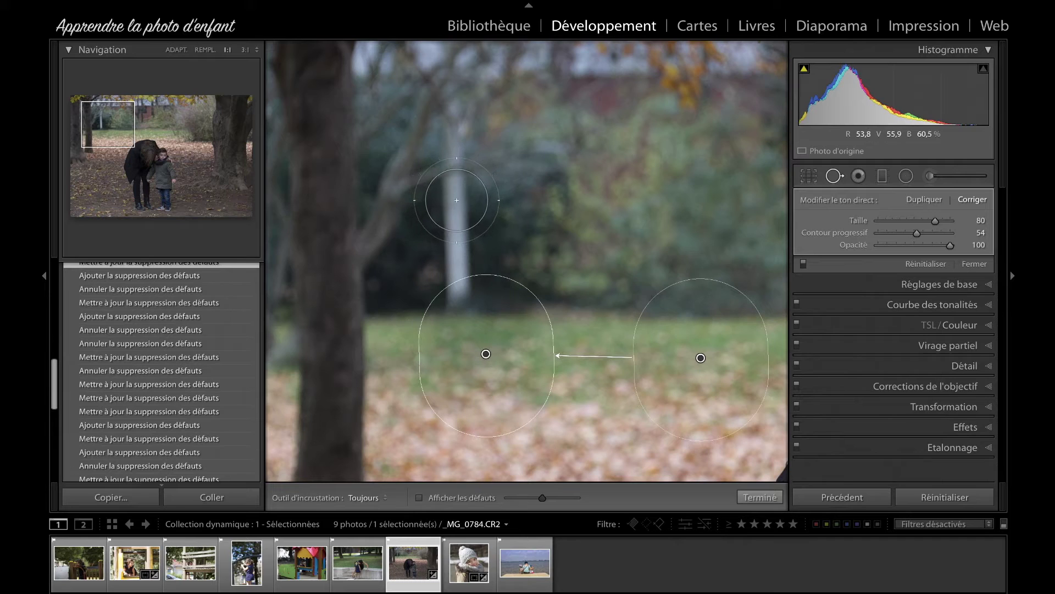
scroll(452, 152, "up", 1)
left_click_drag(451, 159, 457, 290)
mouse_move(535, 184)
left_mouse_down()
mouse_move(530, 176)
mouse_move(528, 187)
left_mouse_up()
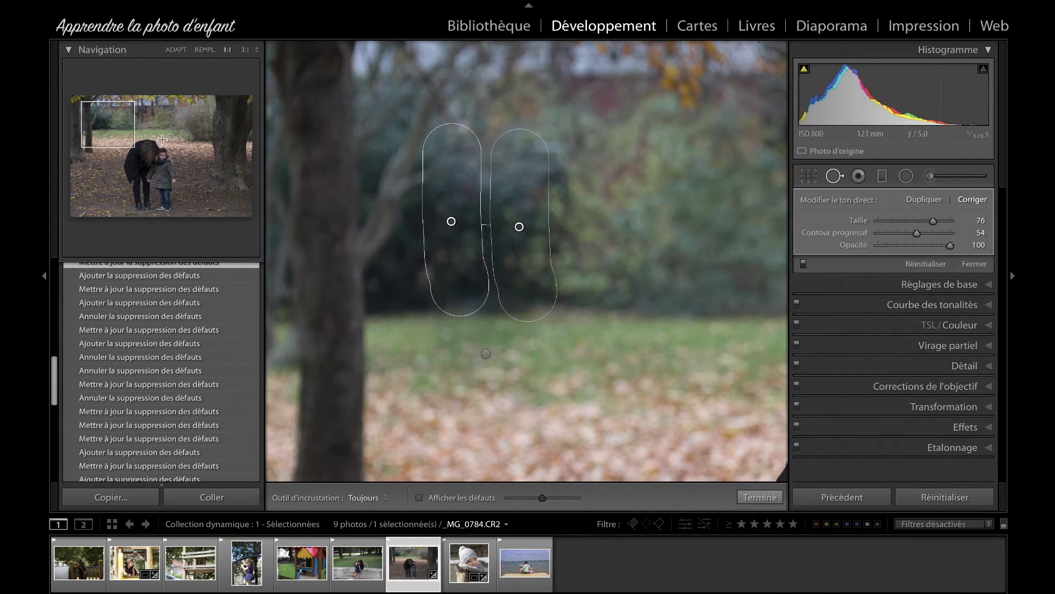
left_click(760, 497)
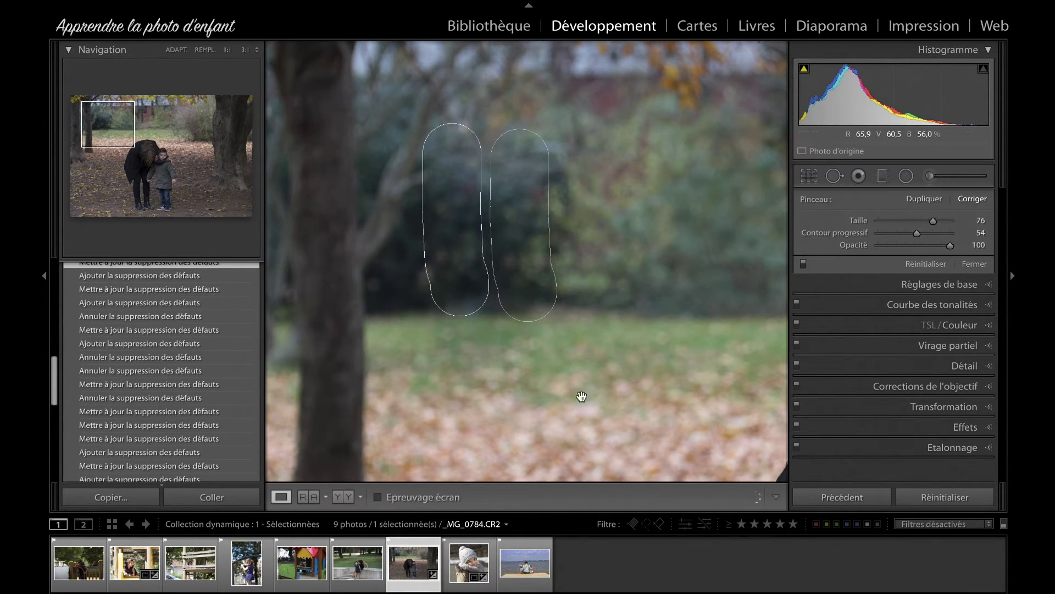
left_click(184, 154)
key("z")
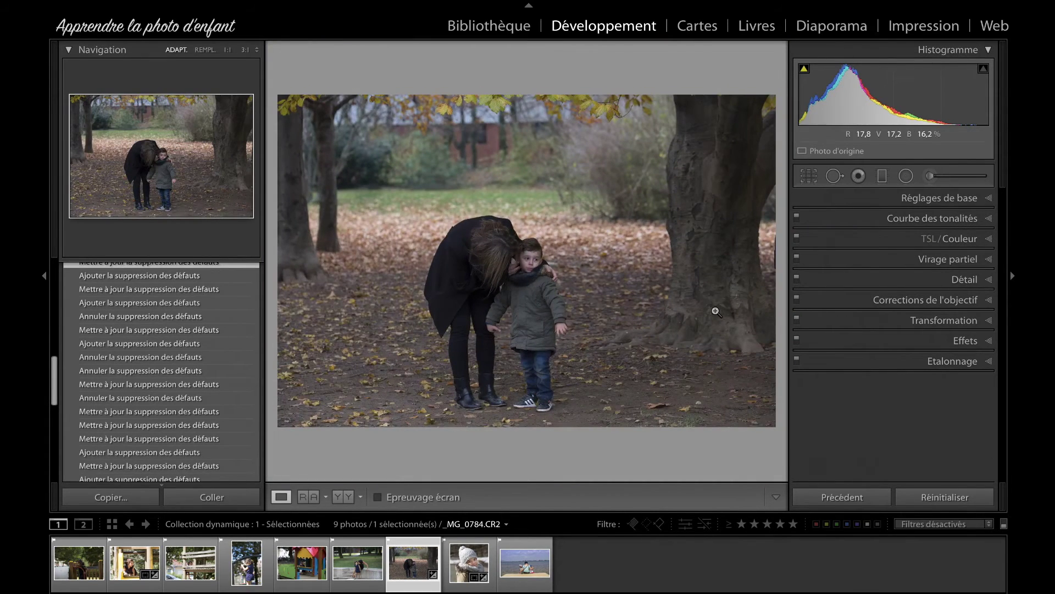